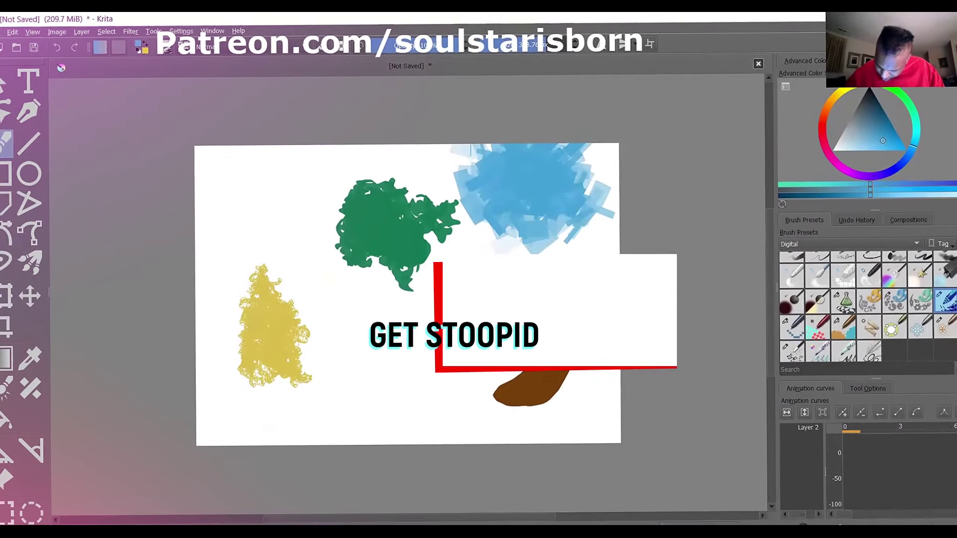
- Switch to the RGBA brush presets and paint a magenta blob between the green and brown shapes
{"action": "left_click", "coordinate": [843, 245]}
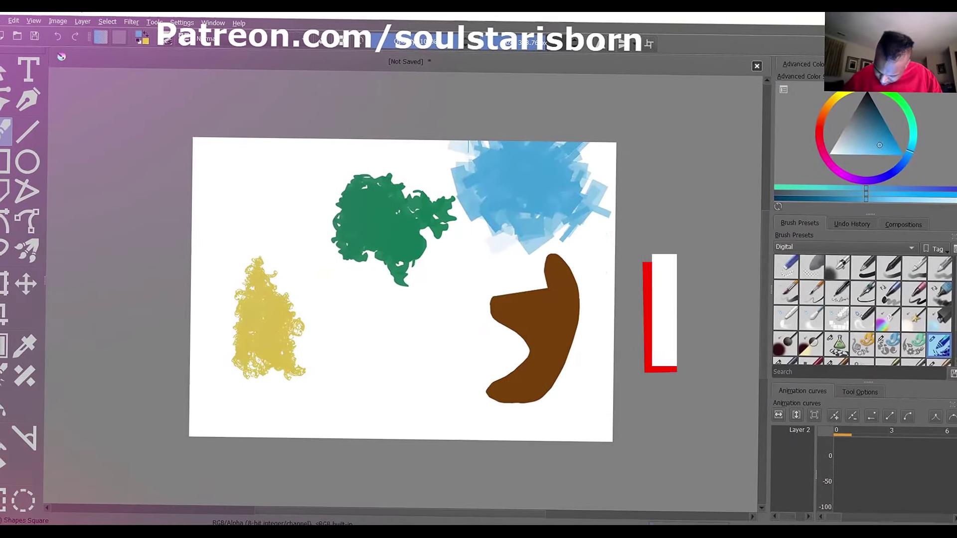
{"action": "left_click", "coordinate": [856, 306]}
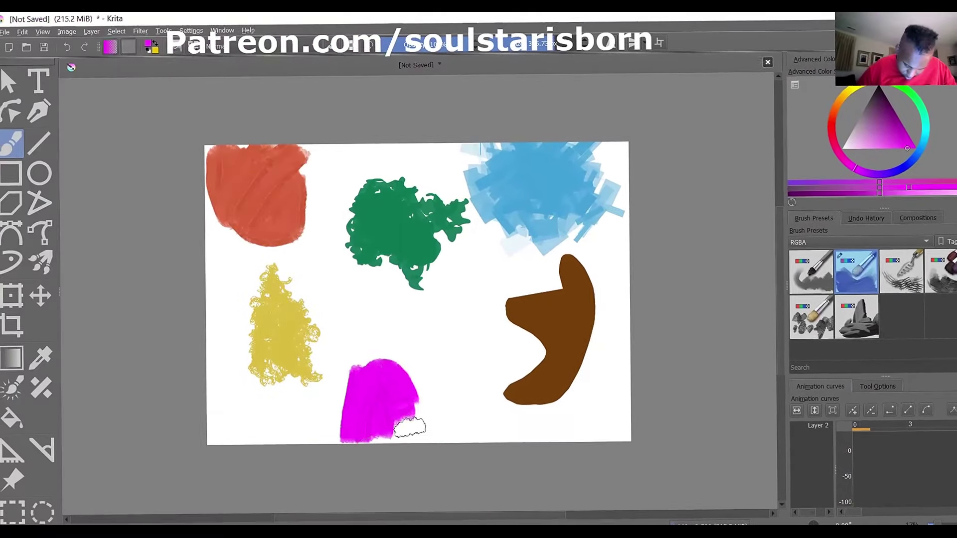
{"action": "left_click_drag", "start_coordinate": [431, 323], "coordinate": [452, 356]}
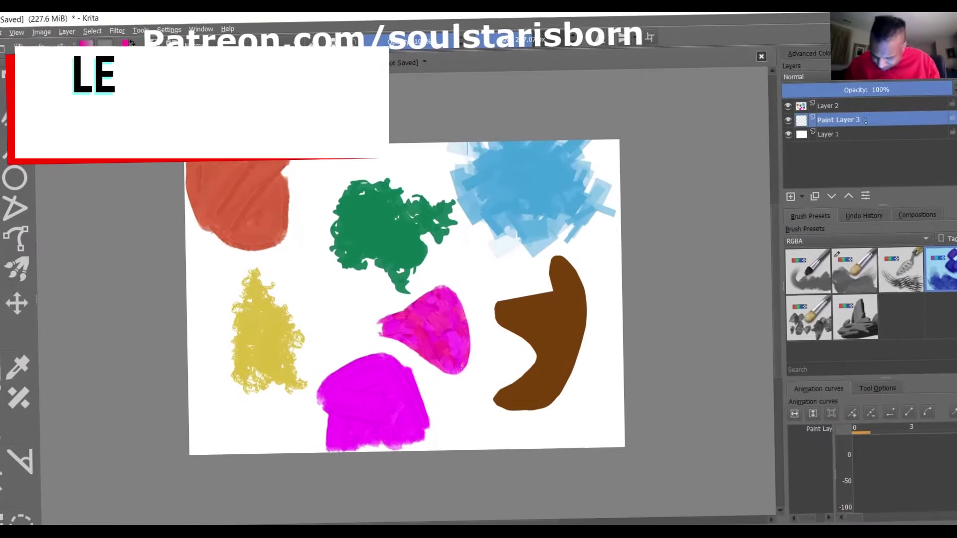
- Set Paint Layer 3 to Multiply and paint dark eyes, face and chin strokes on the brown shape
{"action": "left_click", "coordinate": [859, 124]}
{"action": "left_click", "coordinate": [859, 124]}
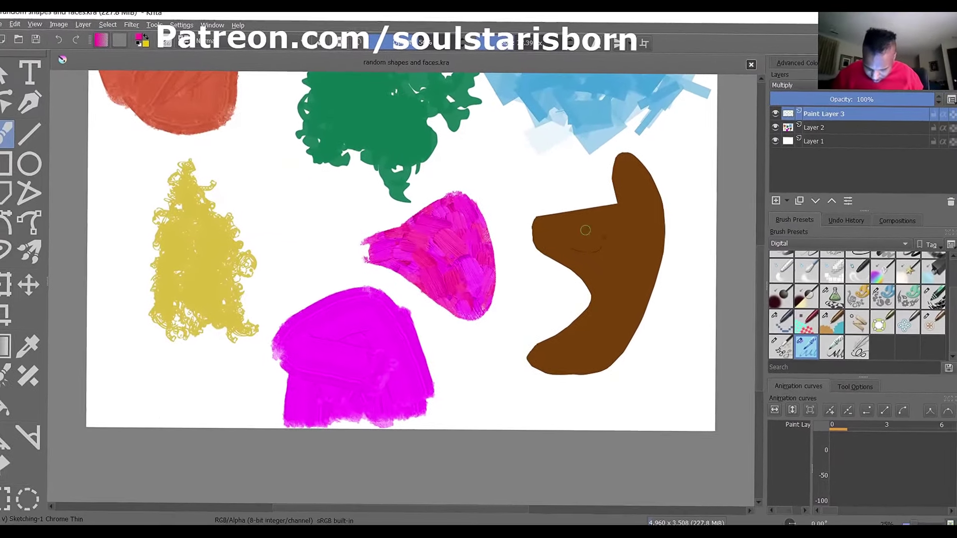
{"action": "mouse_move", "coordinate": [598, 234]}
{"action": "left_mouse_down"}
{"action": "mouse_move", "coordinate": [578, 239]}
{"action": "mouse_move", "coordinate": [623, 235]}
{"action": "mouse_move", "coordinate": [614, 249]}
{"action": "mouse_move", "coordinate": [643, 237]}
{"action": "left_mouse_up"}
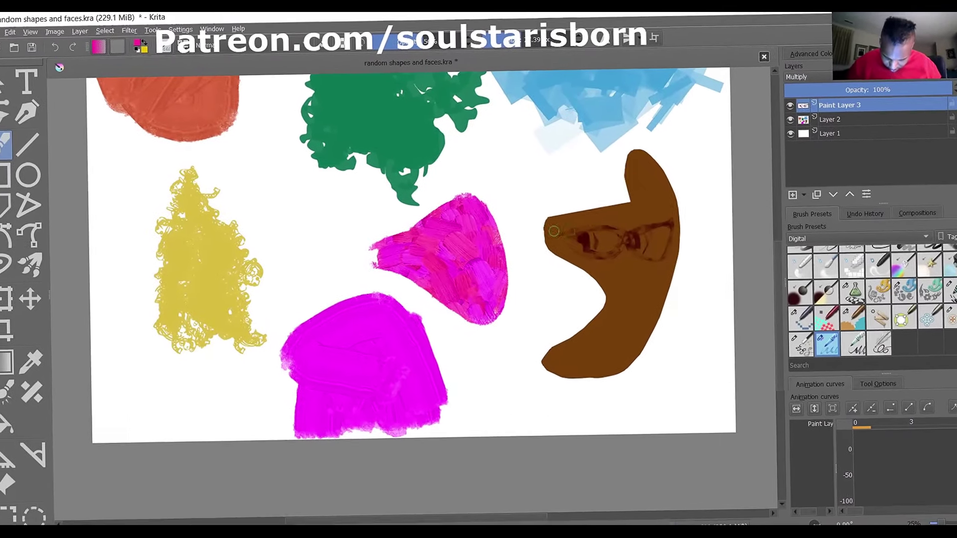
{"action": "left_click_drag", "start_coordinate": [629, 290], "coordinate": [625, 312]}
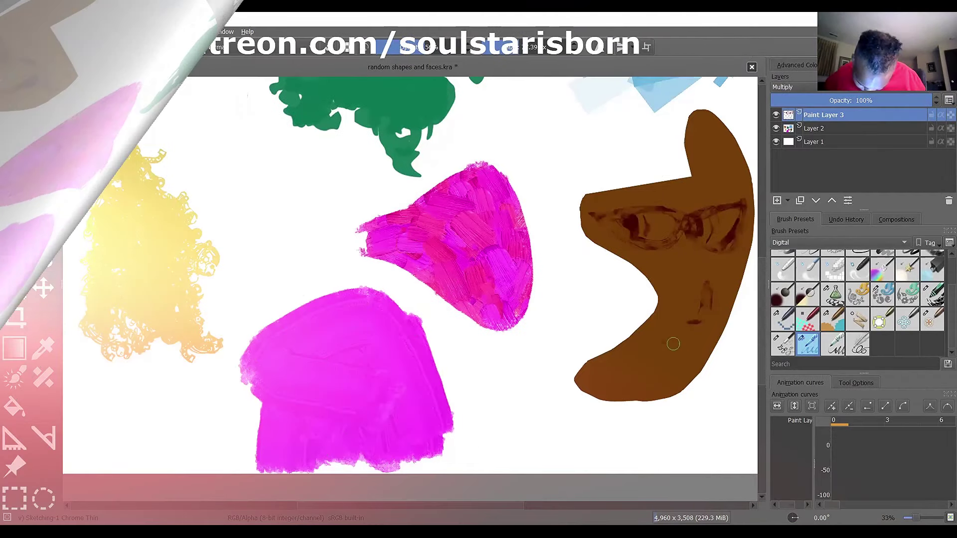
{"action": "left_click_drag", "start_coordinate": [668, 341], "coordinate": [694, 340]}
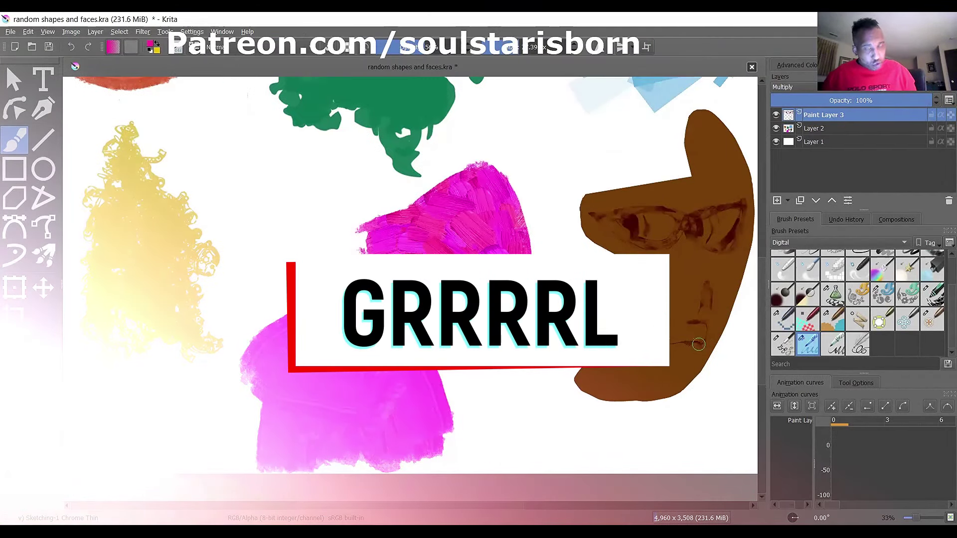
{"action": "left_click_drag", "start_coordinate": [690, 364], "coordinate": [703, 352]}
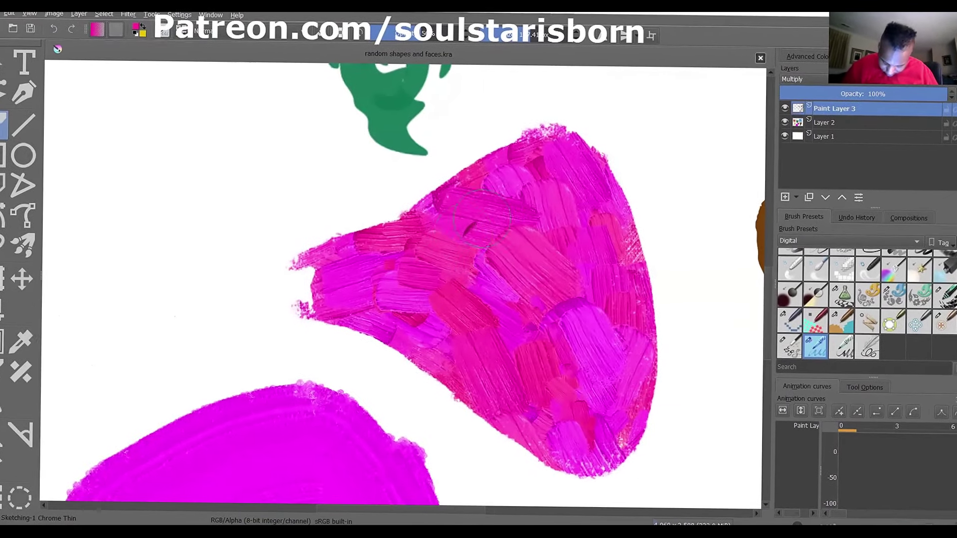
- Paint two dark eye rings, a triangle nose and a grinning mouth on the pink shape
{"action": "left_click", "coordinate": [485, 235]}
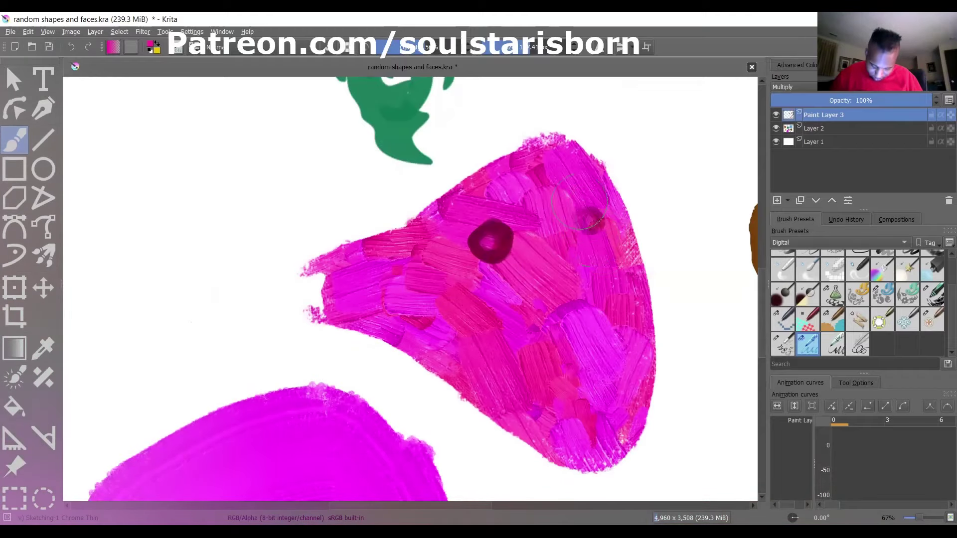
{"action": "left_click", "coordinate": [580, 209]}
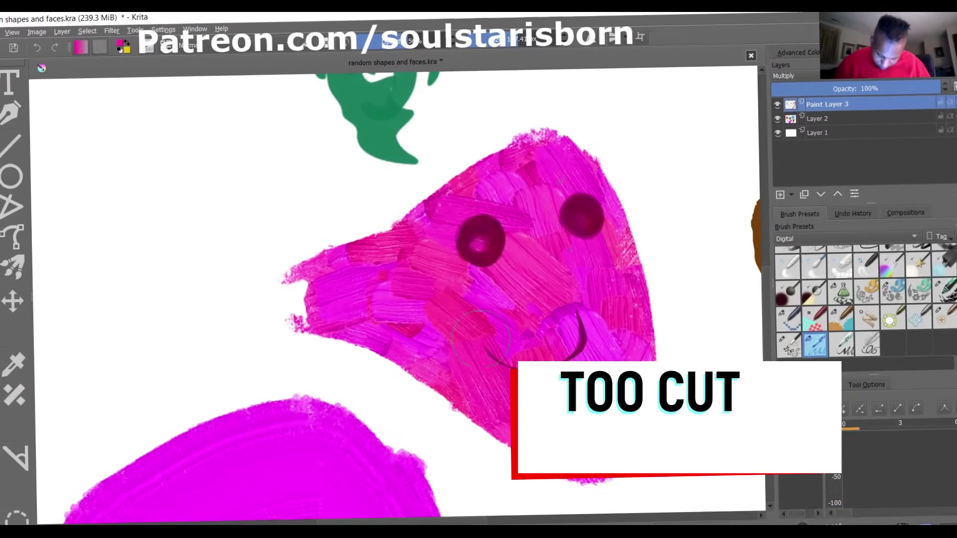
{"action": "left_click_drag", "start_coordinate": [568, 319], "coordinate": [651, 299]}
{"action": "left_click_drag", "start_coordinate": [545, 249], "coordinate": [573, 269]}
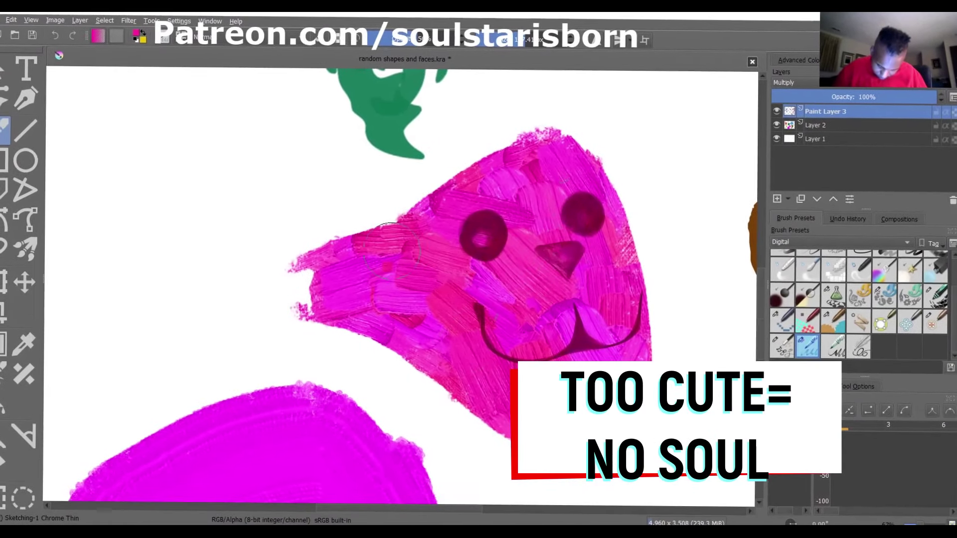
- Bring the lower magenta shape into view and paint a large eye with dark face strokes
{"action": "scroll", "coordinate": [390, 256], "scroll_direction": "down", "scroll_amount": 5}
{"action": "scroll", "coordinate": [319, 379], "scroll_direction": "up", "scroll_amount": 6}
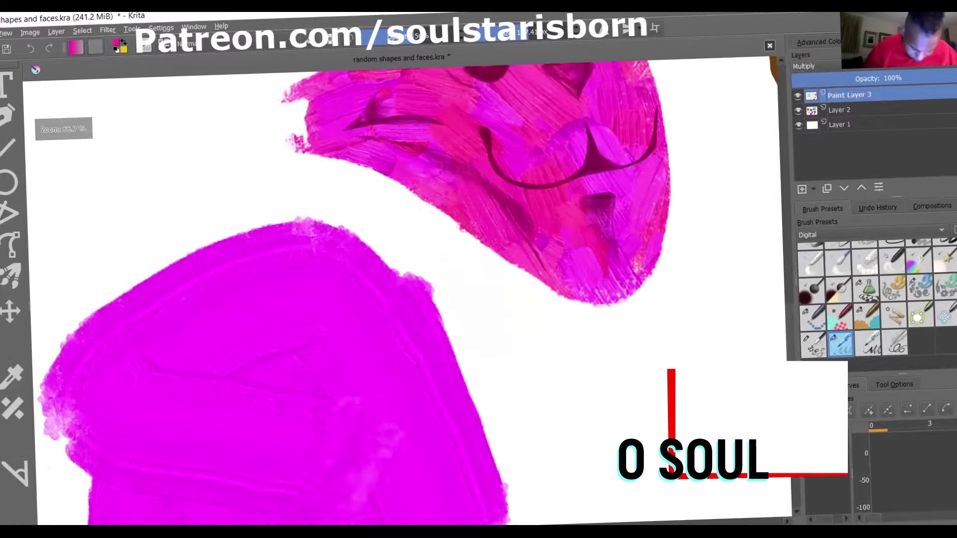
{"action": "mouse_move", "coordinate": [257, 234]}
{"action": "left_mouse_down"}
{"action": "mouse_move", "coordinate": [319, 267]}
{"action": "mouse_move", "coordinate": [281, 236]}
{"action": "left_mouse_up"}
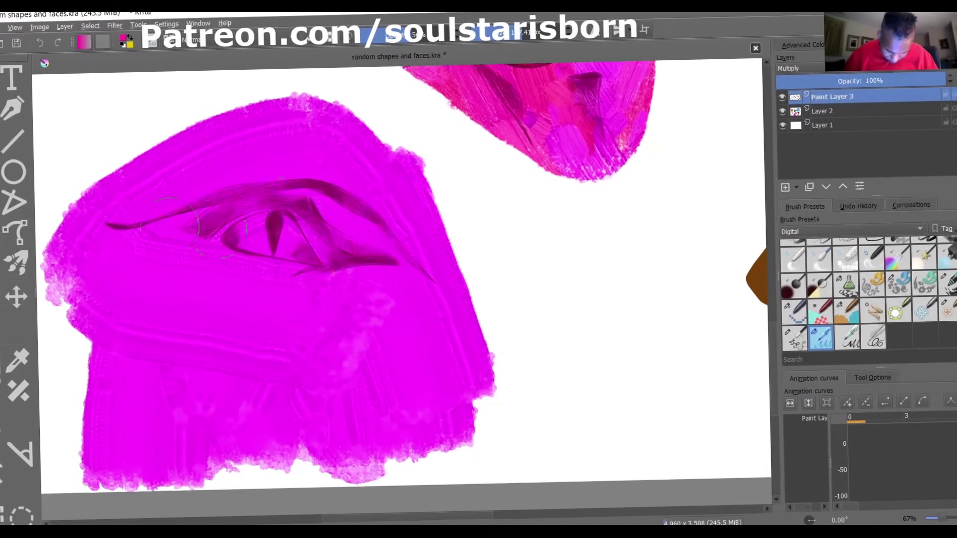
{"action": "left_click_drag", "start_coordinate": [175, 226], "coordinate": [351, 257]}
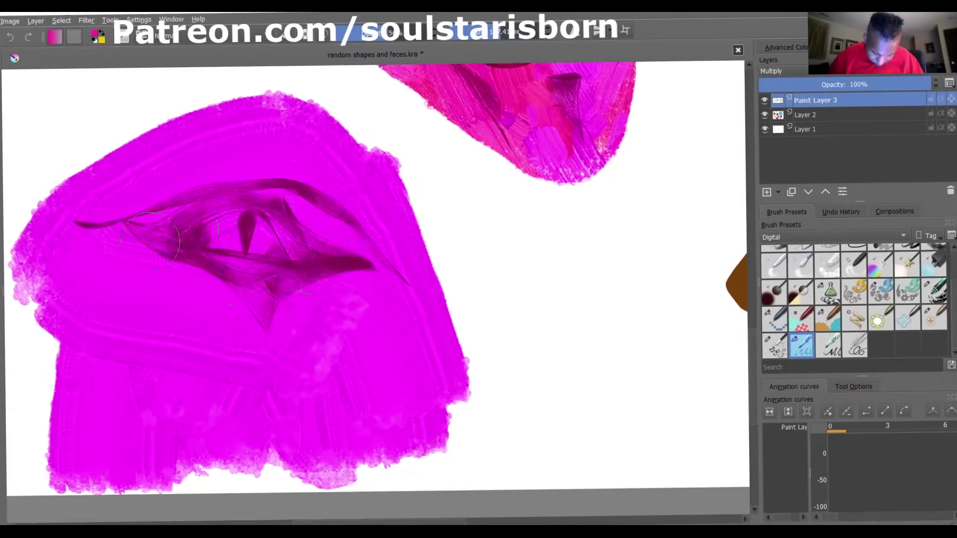
{"action": "left_click_drag", "start_coordinate": [86, 282], "coordinate": [120, 288]}
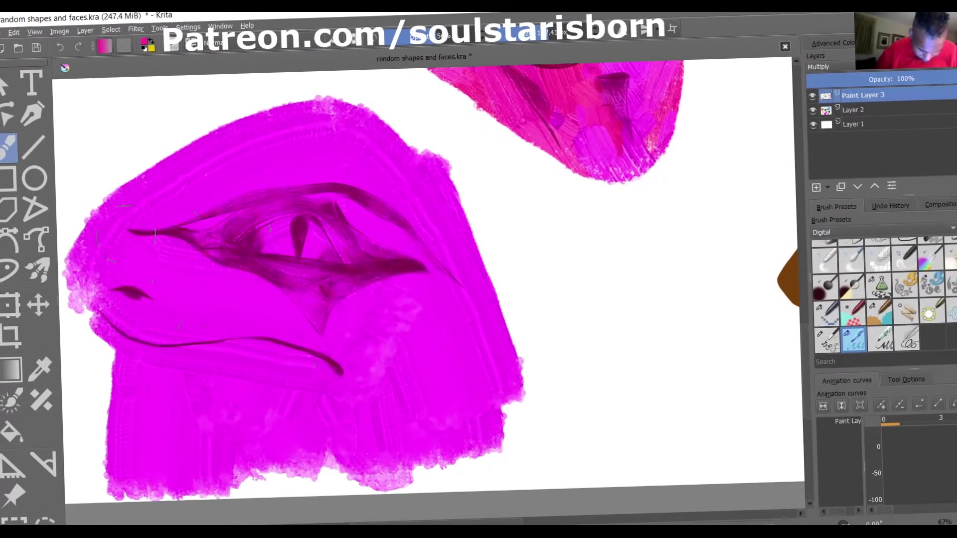
{"action": "left_click_drag", "start_coordinate": [221, 398], "coordinate": [462, 315]}
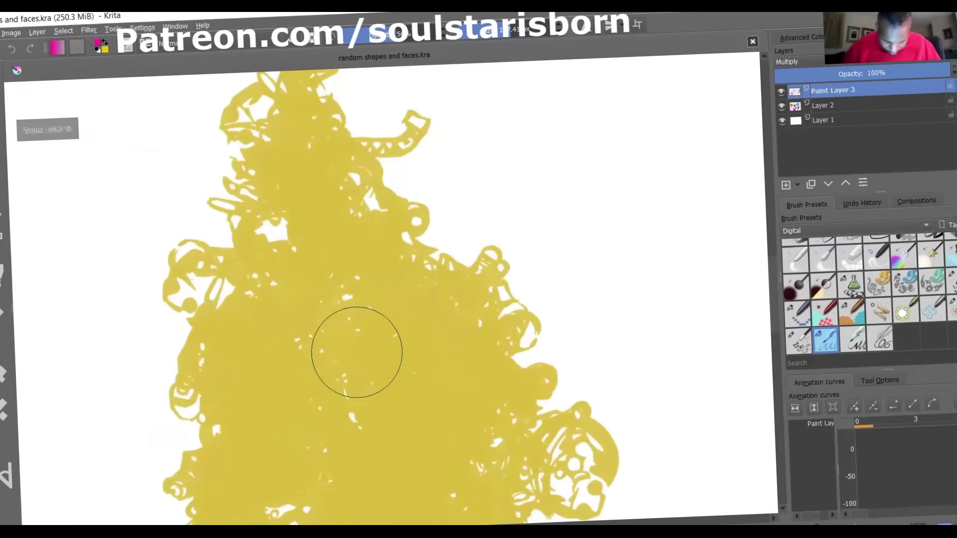
- Paint eyes with irises, a thick brow and a darkened lower lid on the yellow blob
{"action": "mouse_move", "coordinate": [478, 302]}
{"action": "left_mouse_down"}
{"action": "mouse_move", "coordinate": [399, 344]}
{"action": "mouse_move", "coordinate": [299, 330]}
{"action": "mouse_move", "coordinate": [256, 309]}
{"action": "left_mouse_up"}
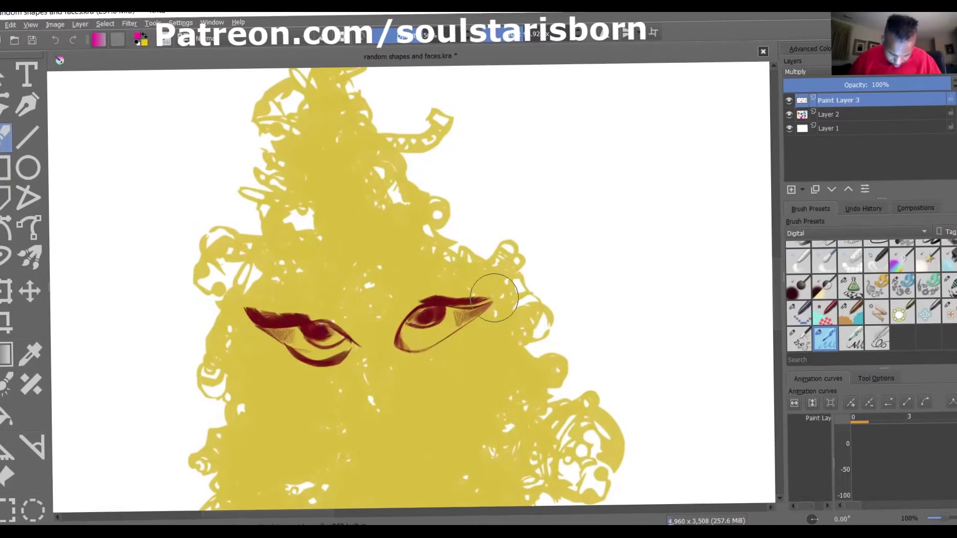
{"action": "mouse_move", "coordinate": [487, 305]}
{"action": "left_mouse_down"}
{"action": "mouse_move", "coordinate": [518, 290]}
{"action": "mouse_move", "coordinate": [391, 332]}
{"action": "left_mouse_up"}
{"action": "mouse_move", "coordinate": [299, 349]}
{"action": "left_mouse_down"}
{"action": "mouse_move", "coordinate": [338, 365]}
{"action": "mouse_move", "coordinate": [378, 425]}
{"action": "mouse_move", "coordinate": [380, 395]}
{"action": "mouse_move", "coordinate": [367, 413]}
{"action": "left_mouse_up"}
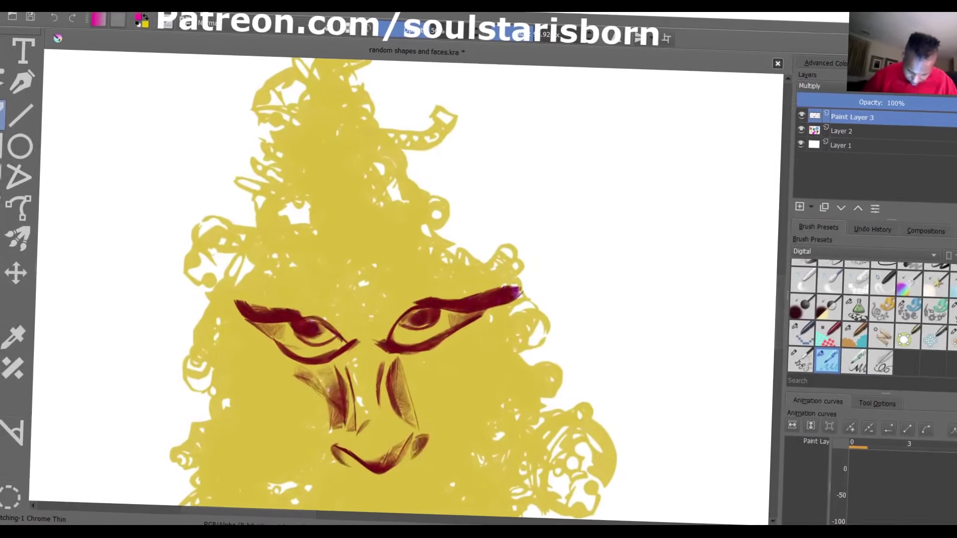
{"action": "scroll", "coordinate": [399, 374], "scroll_direction": "down", "scroll_amount": 5}
{"action": "mouse_move", "coordinate": [393, 316]}
{"action": "left_mouse_down"}
{"action": "mouse_move", "coordinate": [416, 310]}
{"action": "mouse_move", "coordinate": [467, 321]}
{"action": "mouse_move", "coordinate": [352, 342]}
{"action": "mouse_move", "coordinate": [478, 324]}
{"action": "left_mouse_up"}
- Add the lower lip, chin stroke and both cheek lines, then save random shapes and faces.kra
{"action": "left_click_drag", "start_coordinate": [414, 352], "coordinate": [423, 423]}
{"action": "left_click_drag", "start_coordinate": [277, 211], "coordinate": [314, 240]}
{"action": "left_click_drag", "start_coordinate": [520, 178], "coordinate": [471, 266]}
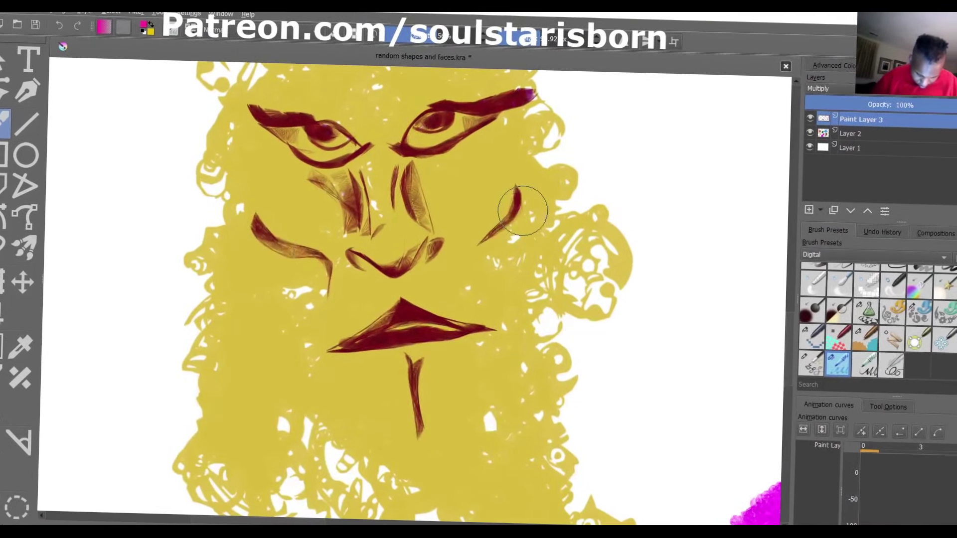
{"action": "left_click_drag", "start_coordinate": [259, 184], "coordinate": [304, 257]}
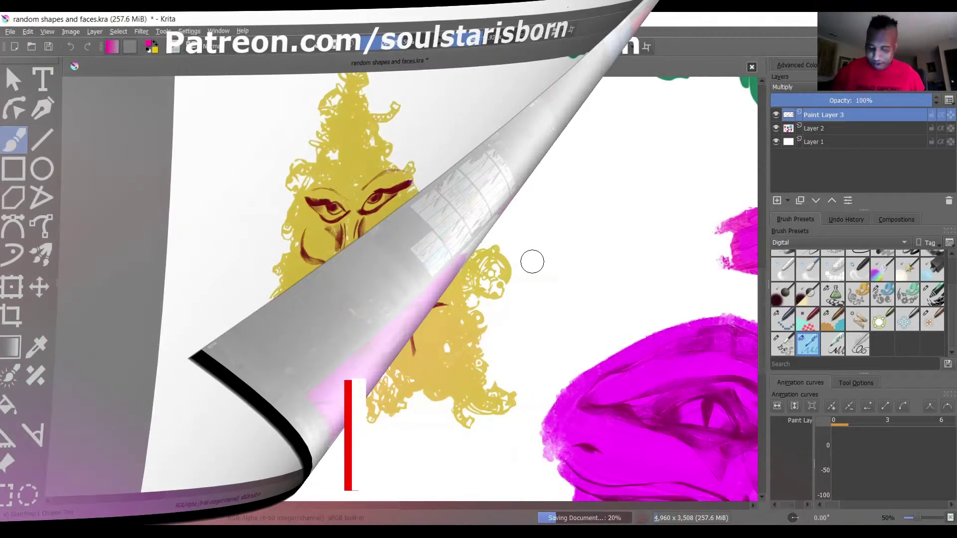
{"action": "key", "text": "ctrl+s"}
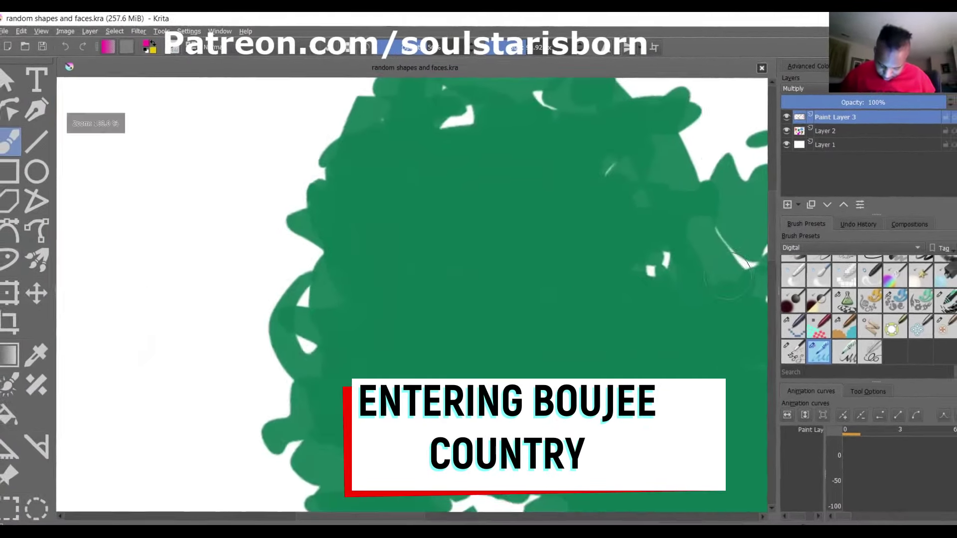
- Ink mouth, chin, eye and cheek lines on the green face, then outline an eye on the blue shape
{"action": "mouse_move", "coordinate": [563, 324]}
{"action": "left_mouse_down"}
{"action": "mouse_move", "coordinate": [600, 345]}
{"action": "mouse_move", "coordinate": [635, 339]}
{"action": "left_mouse_up"}
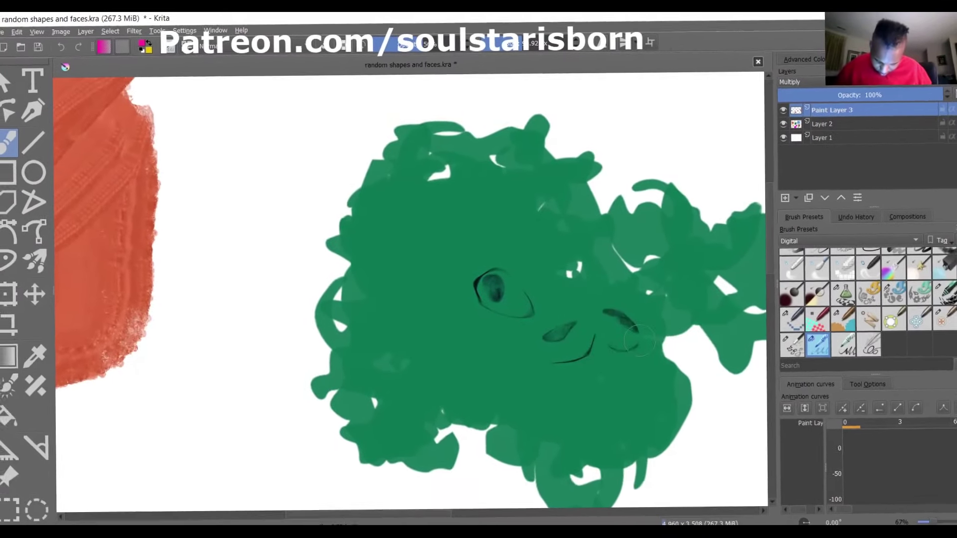
{"action": "left_click_drag", "start_coordinate": [481, 359], "coordinate": [598, 353]}
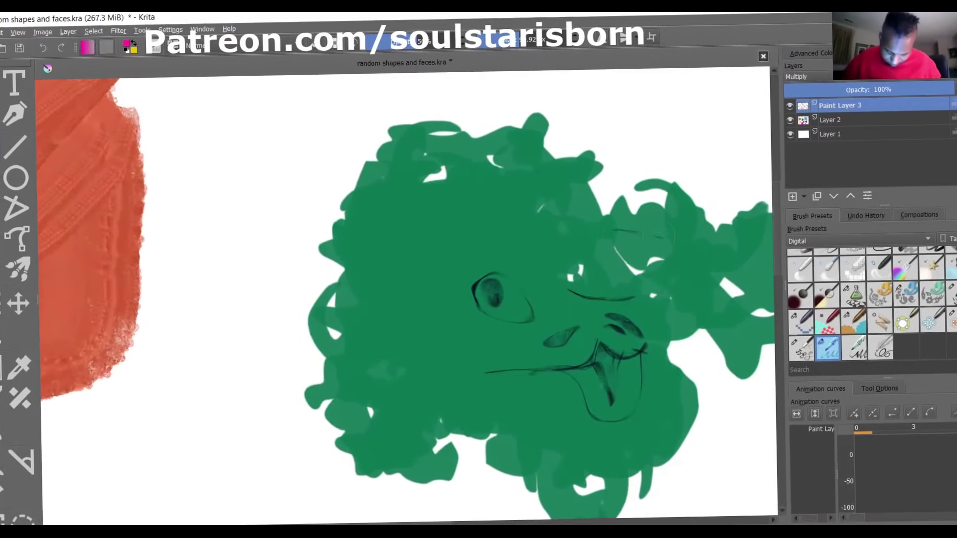
{"action": "left_click_drag", "start_coordinate": [381, 264], "coordinate": [513, 262]}
{"action": "left_click_drag", "start_coordinate": [409, 389], "coordinate": [563, 424]}
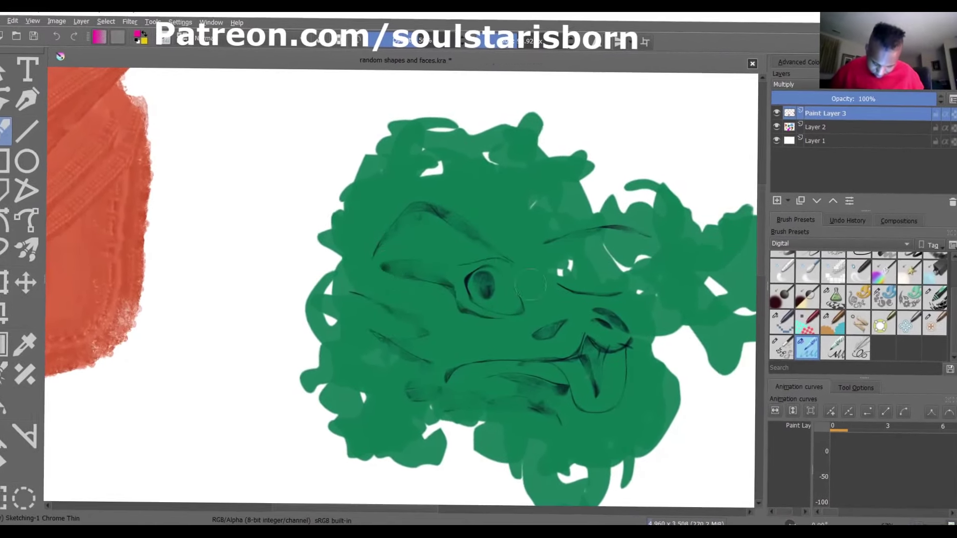
{"action": "left_click_drag", "start_coordinate": [559, 259], "coordinate": [620, 264]}
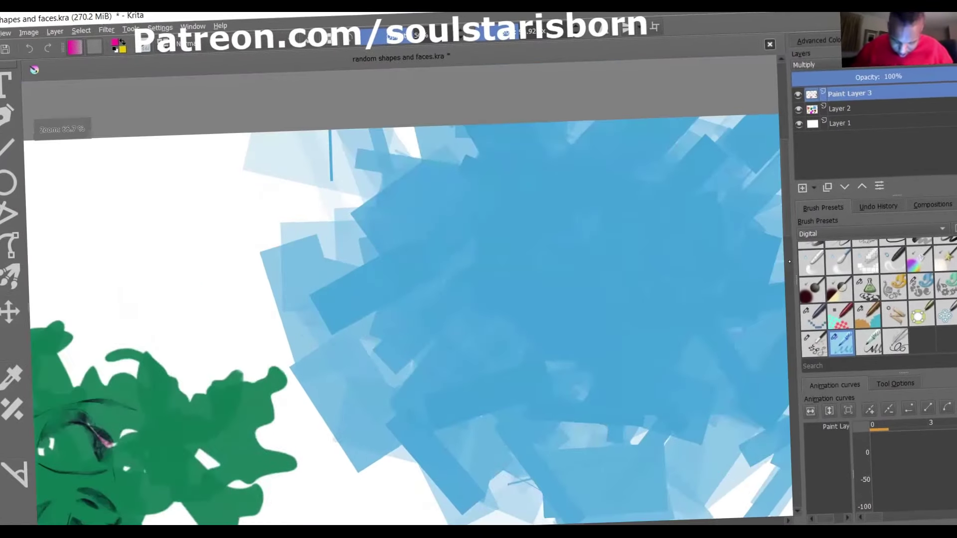
{"action": "left_click_drag", "start_coordinate": [521, 352], "coordinate": [600, 292]}
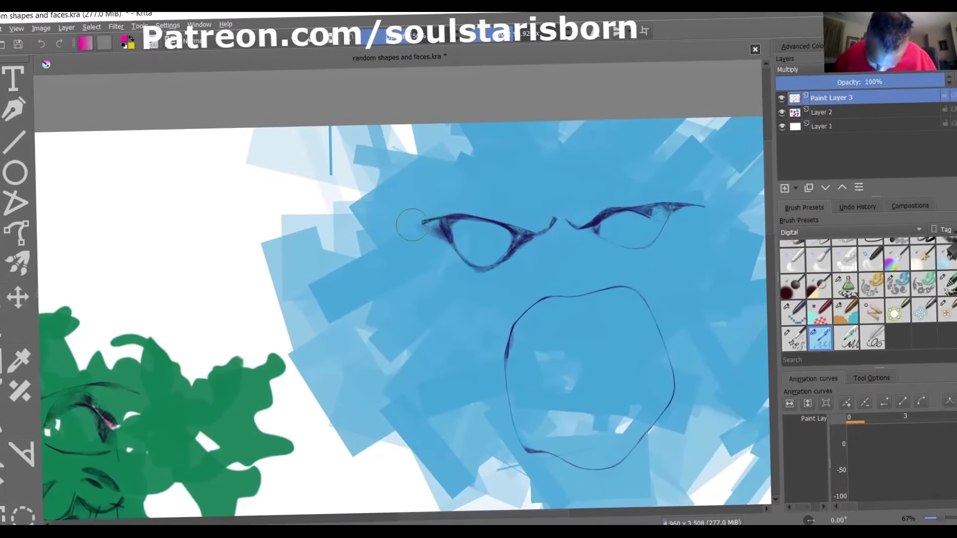
- Lengthen the blue face's slanted eyes, draw teeth in its mouth and shade the lower lip
{"action": "left_click_drag", "start_coordinate": [412, 225], "coordinate": [400, 230]}
{"action": "left_click_drag", "start_coordinate": [718, 205], "coordinate": [618, 248]}
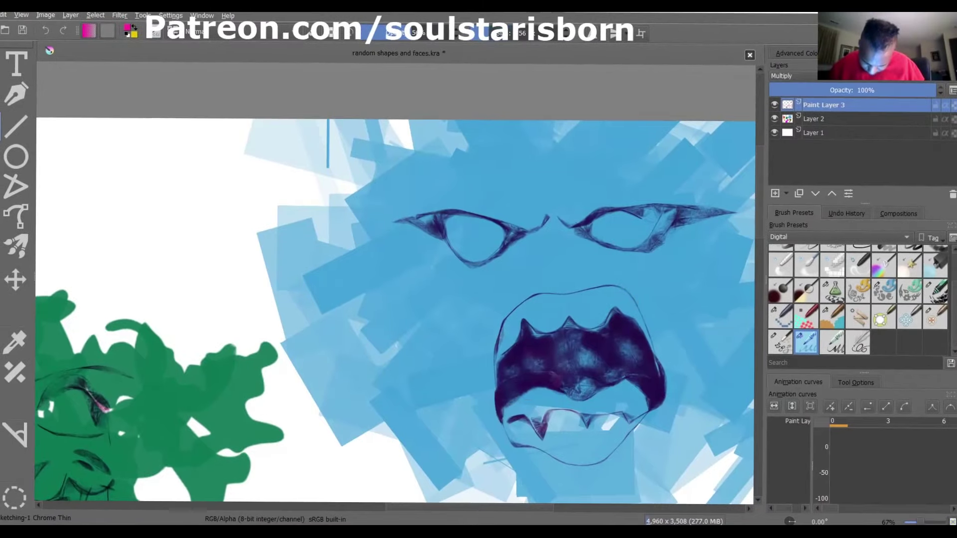
{"action": "left_click_drag", "start_coordinate": [517, 307], "coordinate": [623, 318]}
{"action": "mouse_move", "coordinate": [528, 418]}
{"action": "left_mouse_down"}
{"action": "mouse_move", "coordinate": [613, 423]}
{"action": "mouse_move", "coordinate": [643, 463]}
{"action": "left_mouse_up"}
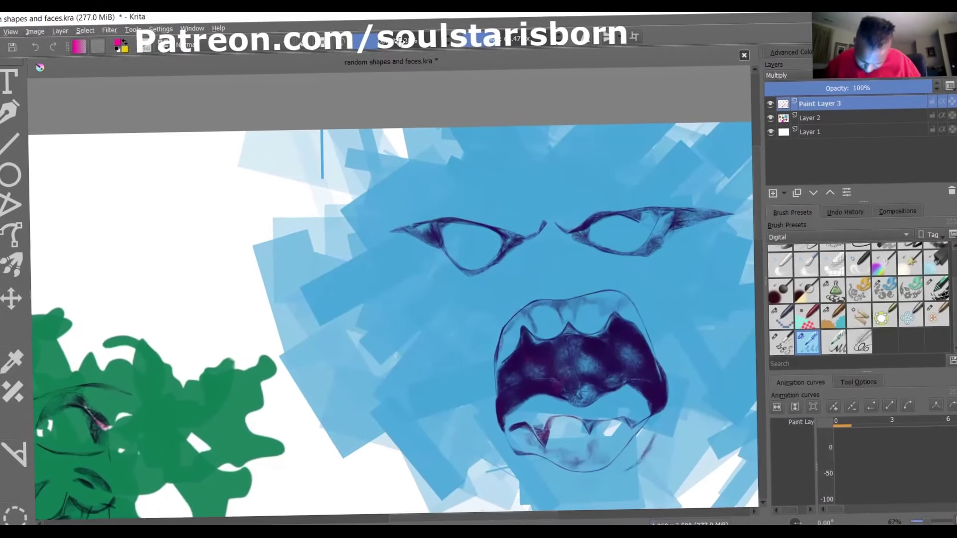
- Add crease and cheek lines around the blue face's mouth and a line between the eyes
{"action": "left_click_drag", "start_coordinate": [538, 448], "coordinate": [553, 473]}
{"action": "left_click_drag", "start_coordinate": [677, 326], "coordinate": [700, 393]}
{"action": "left_click_drag", "start_coordinate": [483, 432], "coordinate": [471, 378]}
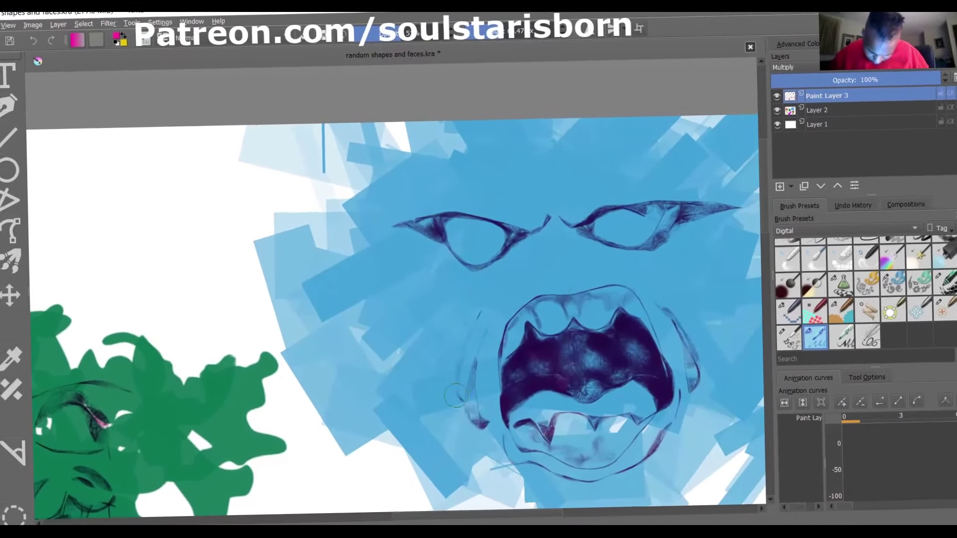
{"action": "left_click_drag", "start_coordinate": [451, 309], "coordinate": [438, 371]}
{"action": "left_click_drag", "start_coordinate": [677, 269], "coordinate": [708, 349]}
{"action": "left_click_drag", "start_coordinate": [528, 235], "coordinate": [598, 269]}
{"action": "left_click_drag", "start_coordinate": [543, 249], "coordinate": [588, 264]}
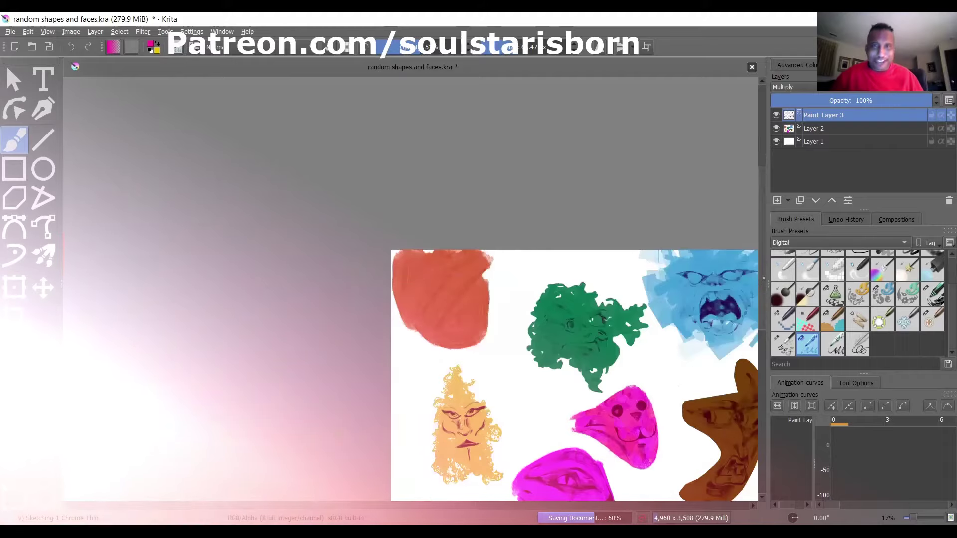
- Zoom in on the red shape and ink its nose tip, upper lip and under-eye strokes
{"action": "key", "text": "ctrl+plus"}
{"action": "key", "text": "ctrl+plus"}
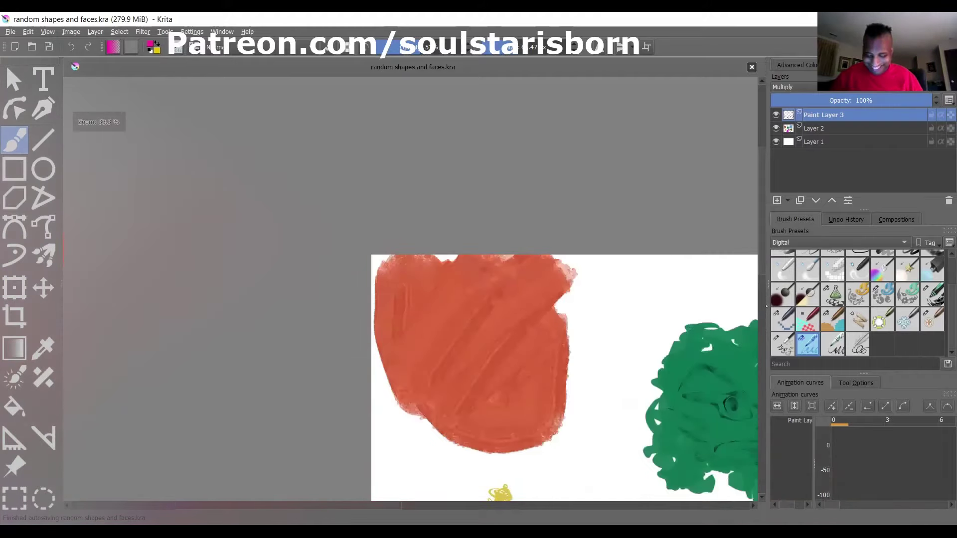
{"action": "key", "text": "ctrl+plus"}
{"action": "key", "text": "ctrl+plus"}
{"action": "scroll", "coordinate": [545, 289], "scroll_direction": "up", "scroll_amount": 2}
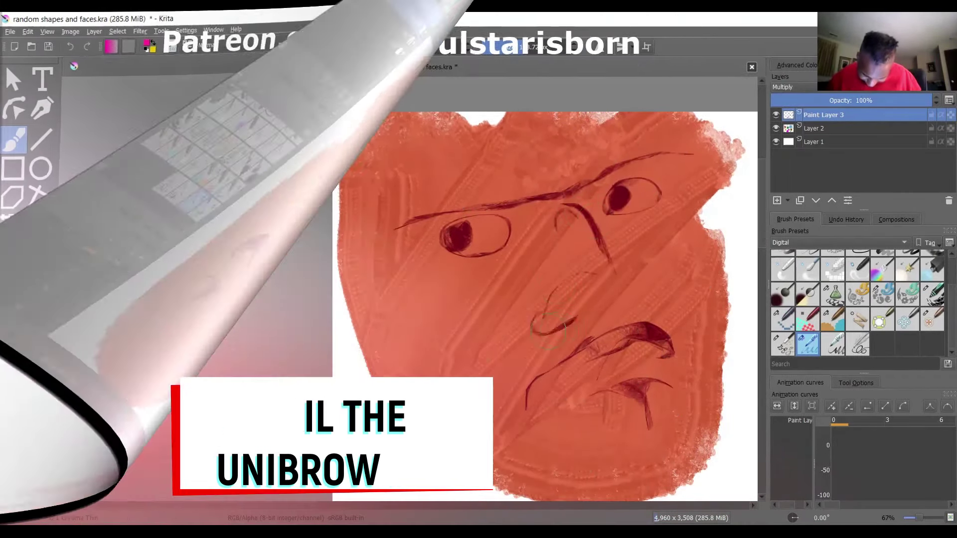
{"action": "left_click_drag", "start_coordinate": [609, 267], "coordinate": [619, 280]}
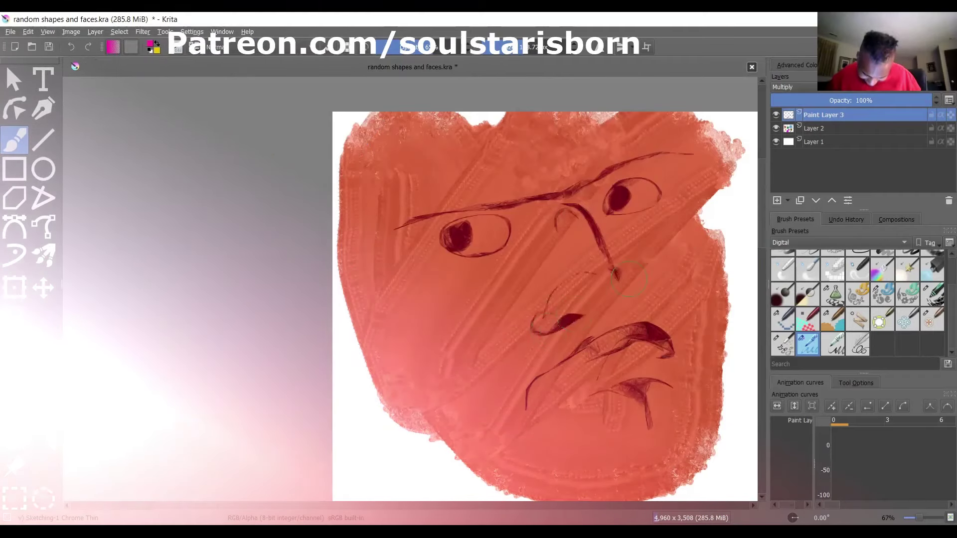
{"action": "left_click_drag", "start_coordinate": [593, 315], "coordinate": [632, 310]}
{"action": "left_click_drag", "start_coordinate": [629, 268], "coordinate": [655, 273]}
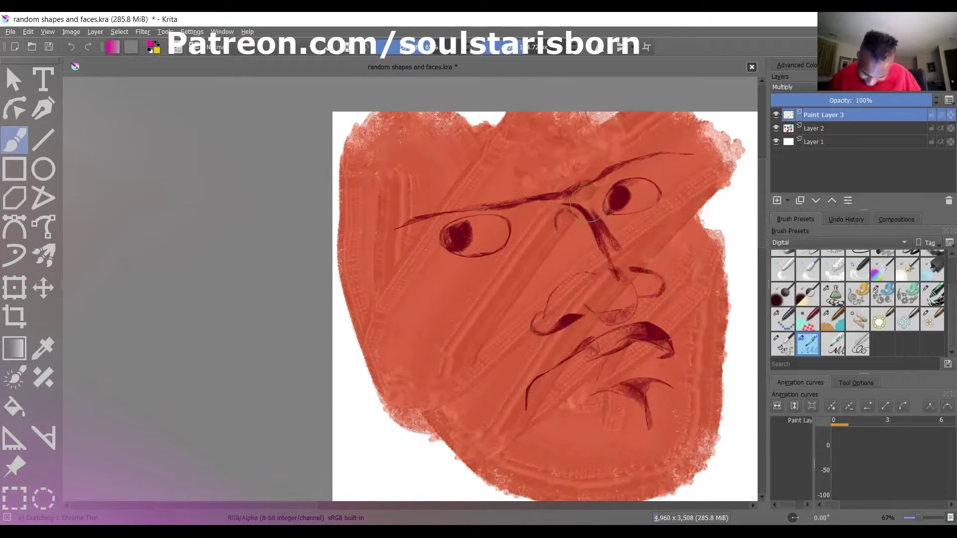
{"action": "left_click_drag", "start_coordinate": [603, 217], "coordinate": [647, 218]}
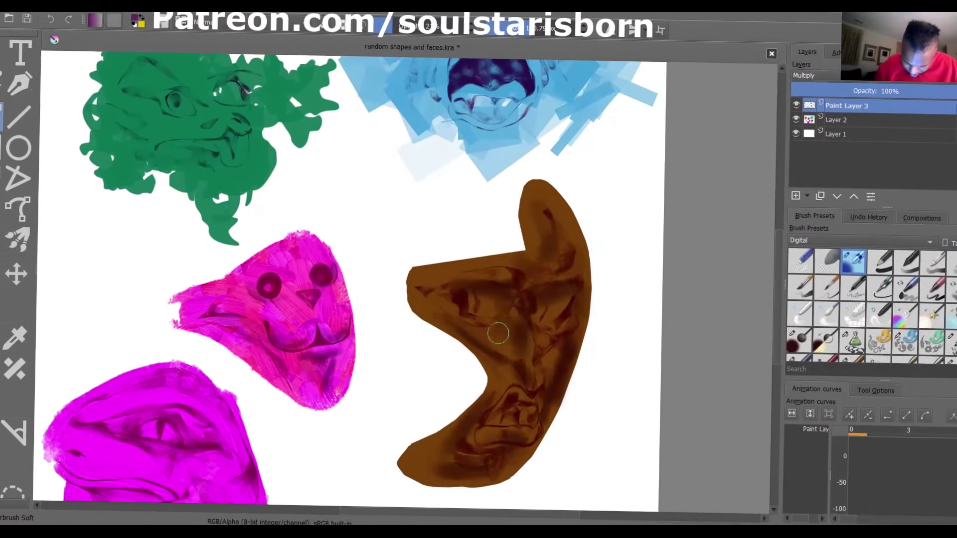
- Softly shade beside and above the green face's eyes with the Airbrush Soft preset
{"action": "key", "text": "minus"}
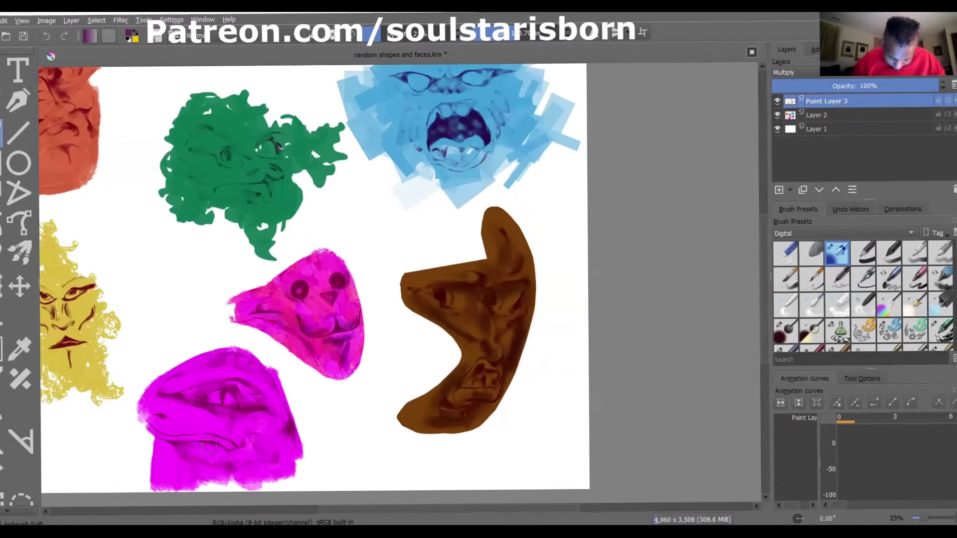
{"action": "scroll", "coordinate": [313, 279], "scroll_direction": "left", "scroll_amount": 3}
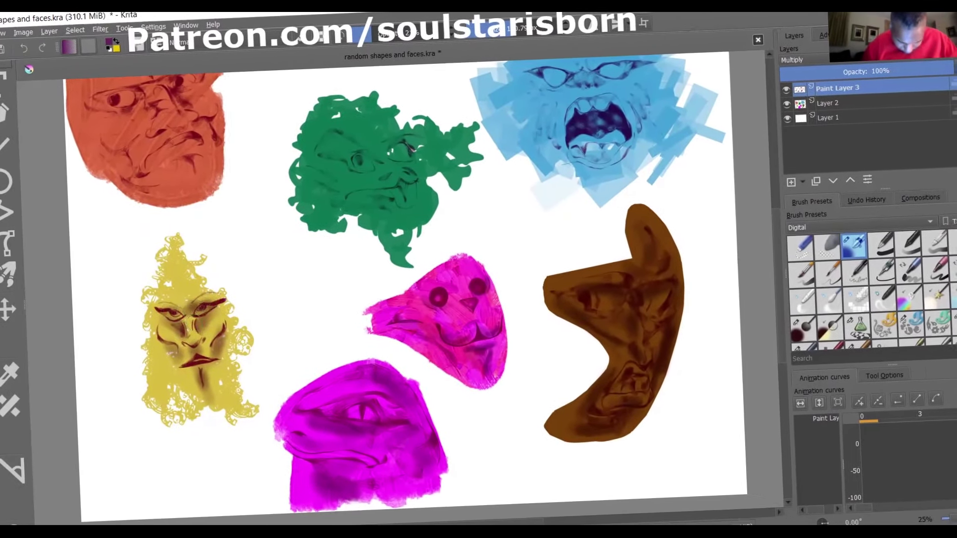
{"action": "key", "text": "plus"}
{"action": "key", "text": "plus"}
{"action": "key", "text": "plus"}
{"action": "left_click_drag", "start_coordinate": [438, 289], "coordinate": [492, 224]}
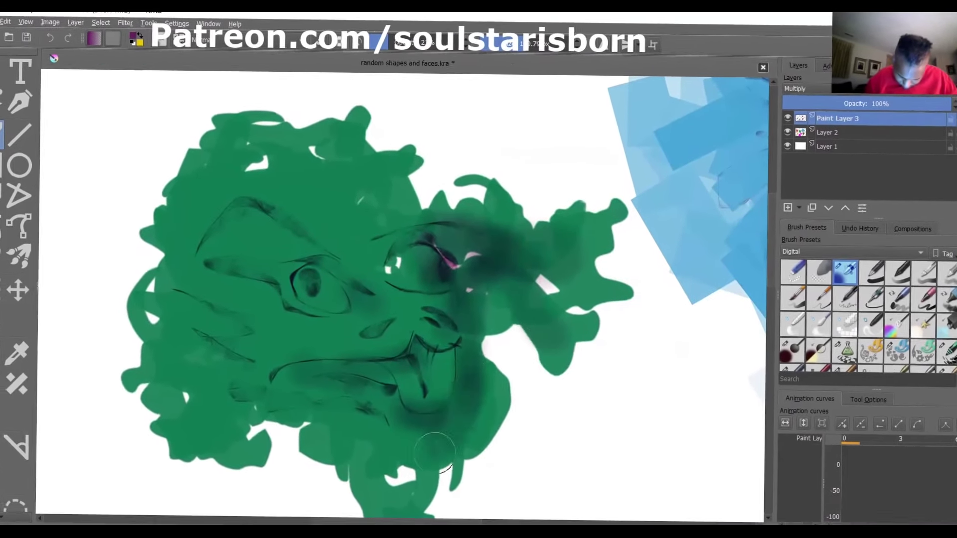
{"action": "left_click_drag", "start_coordinate": [270, 226], "coordinate": [304, 288]}
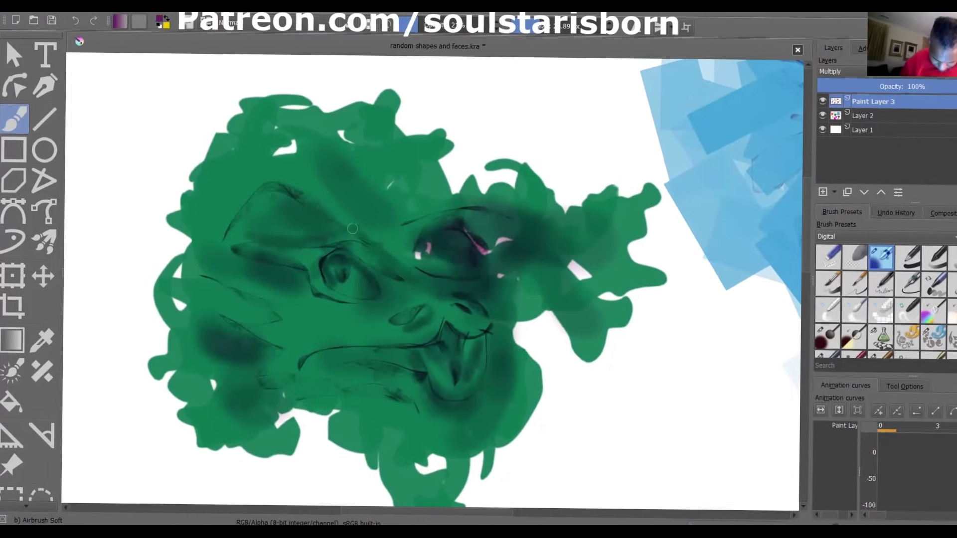
{"action": "key", "text": "minus"}
{"action": "key", "text": "minus"}
{"action": "key", "text": "minus"}
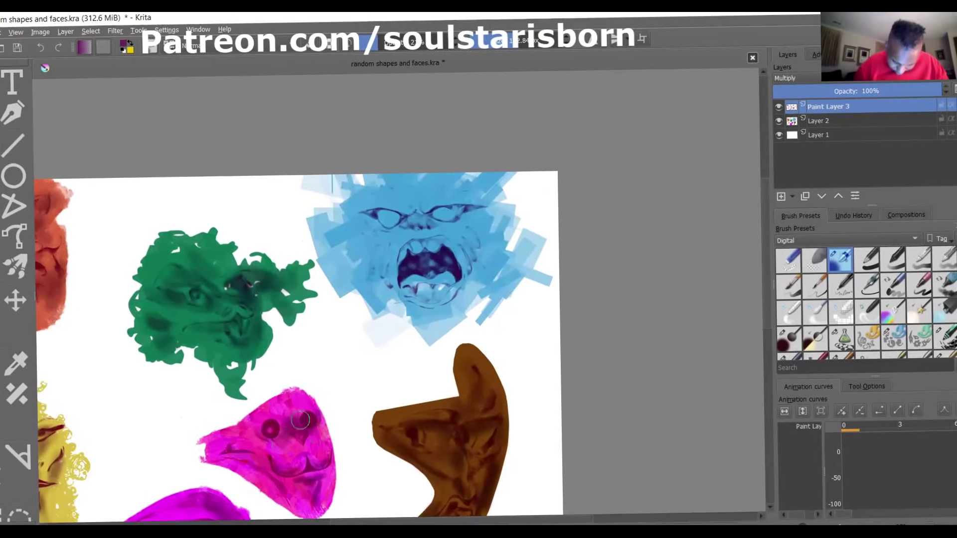
- Inspect the blue face's mouth up close, then zoom out to the whole page and save
{"action": "key", "text": "plus"}
{"action": "key", "text": "plus"}
{"action": "key", "text": "plus"}
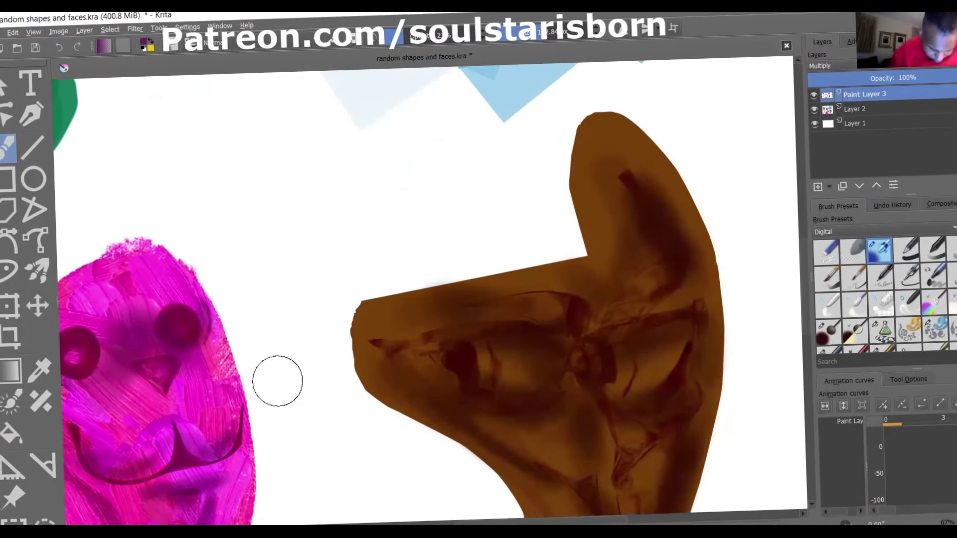
{"action": "key", "text": "minus"}
{"action": "key", "text": "minus"}
{"action": "key", "text": "minus"}
{"action": "key", "text": "ctrl+s"}
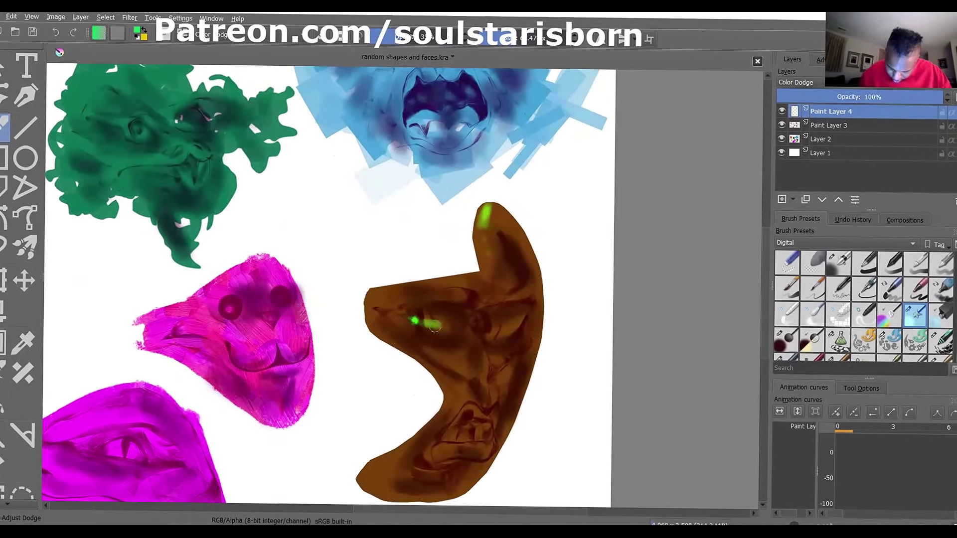
- Paint a green dodge glow over the brown face's eye and nose
{"action": "left_click_drag", "start_coordinate": [503, 331], "coordinate": [531, 326]}
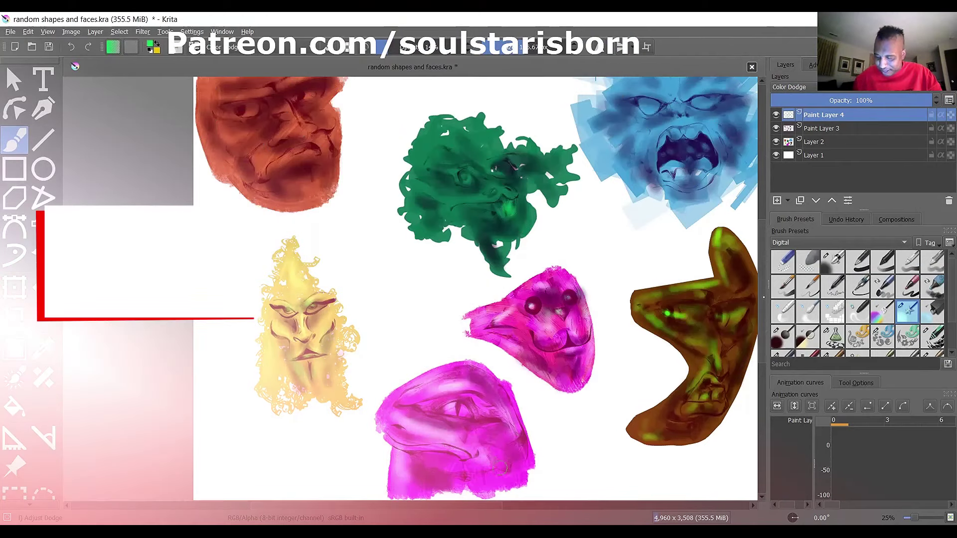
- Zoom in to 50% on the red face and bring up the pop-up palette for a highlight colour
{"action": "scroll", "coordinate": [683, 255], "scroll_direction": "up", "scroll_amount": 2}
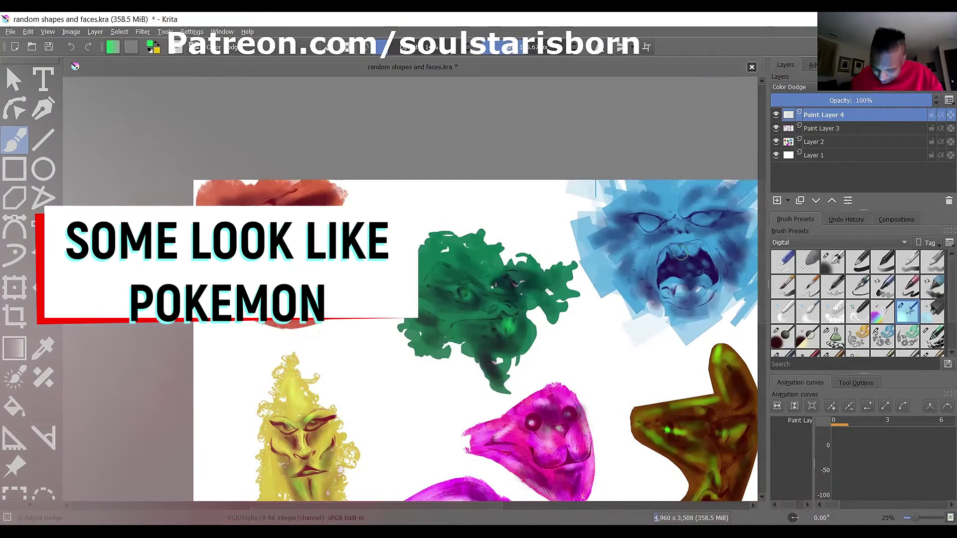
{"action": "key", "text": "plus"}
{"action": "key", "text": "plus"}
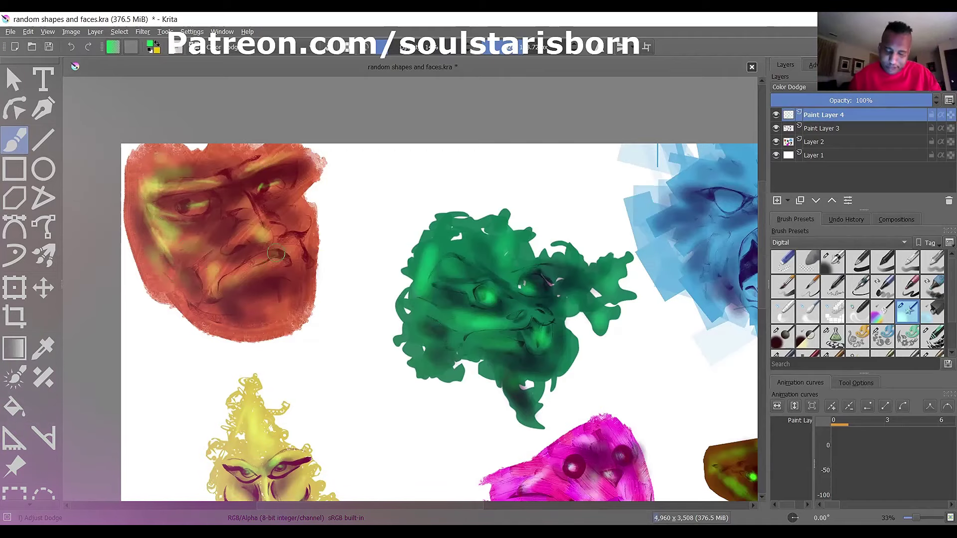
{"action": "right_click", "coordinate": [312, 182]}
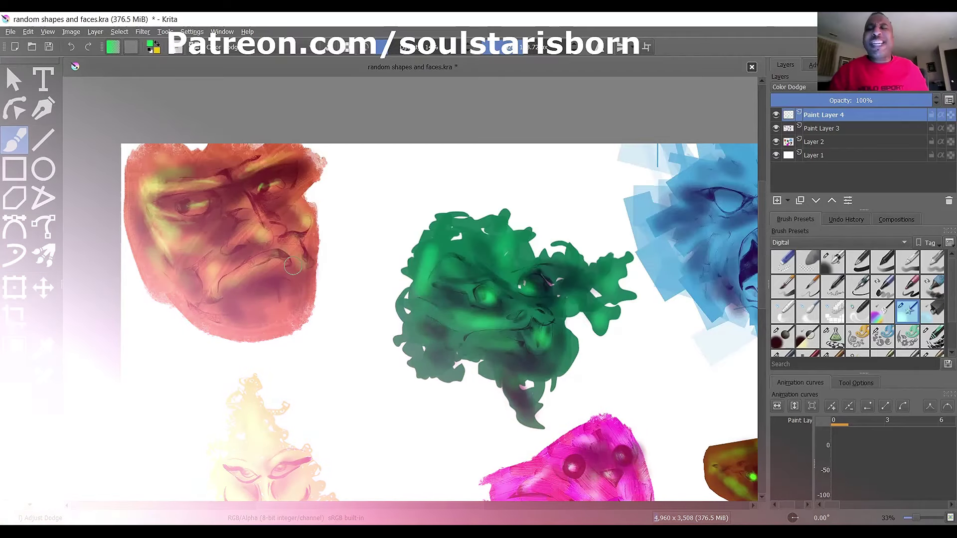
- Move down to the lower faces for highlighting, then open the File menu to save
{"action": "scroll", "coordinate": [293, 266], "scroll_direction": "down", "scroll_amount": 1}
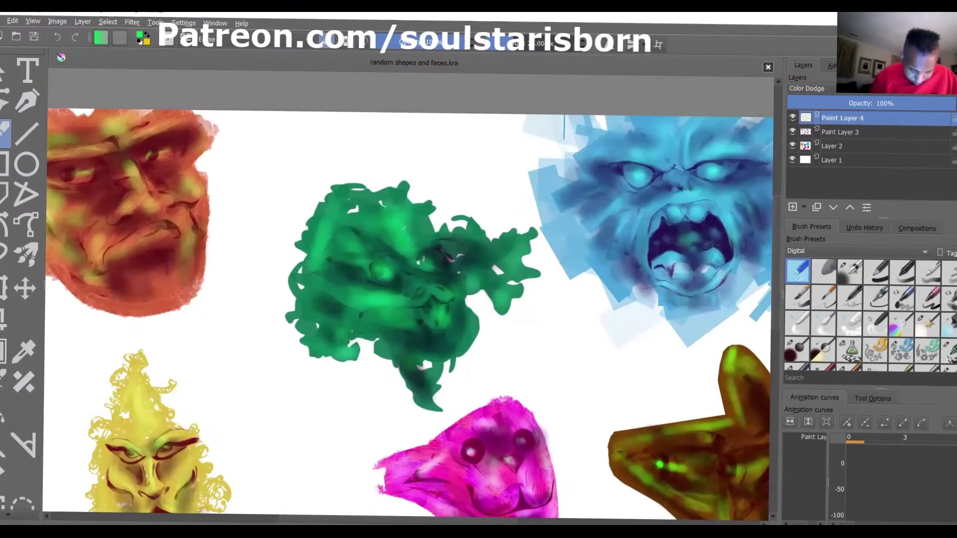
{"action": "key", "text": "alt+f"}
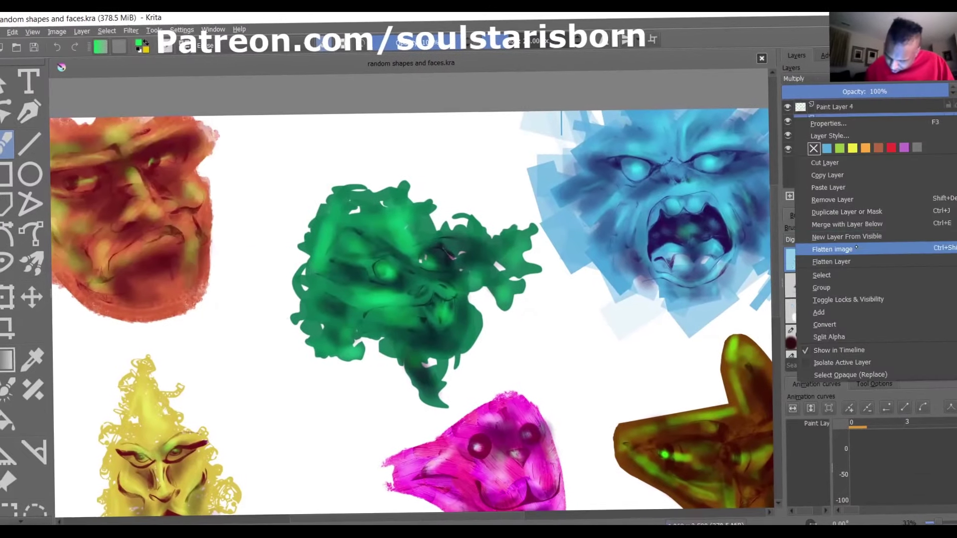
- Merge the layers into one and boost midtone saturation with a Cross-channel adjustment curve
{"action": "left_click", "coordinate": [842, 301]}
{"action": "key", "text": "alt+r"}
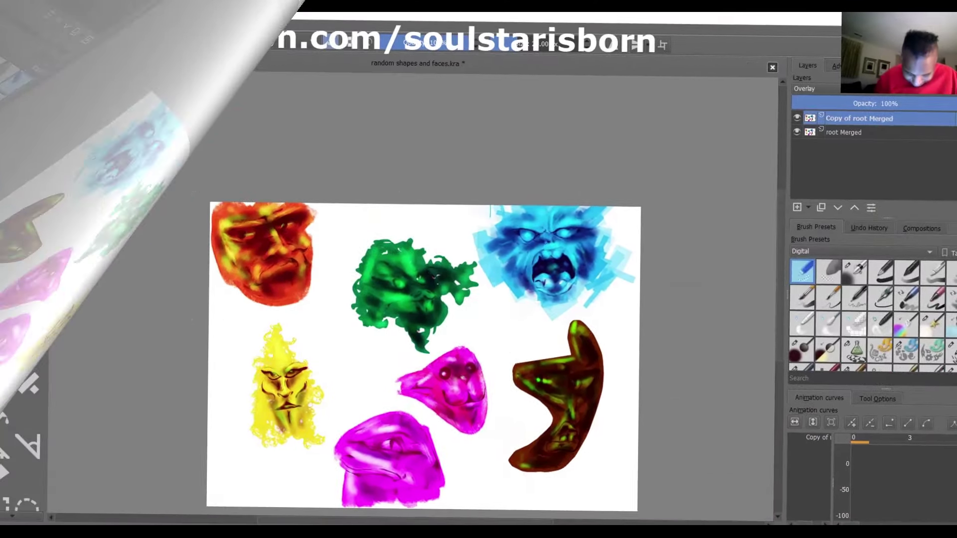
{"action": "left_click", "coordinate": [143, 31]}
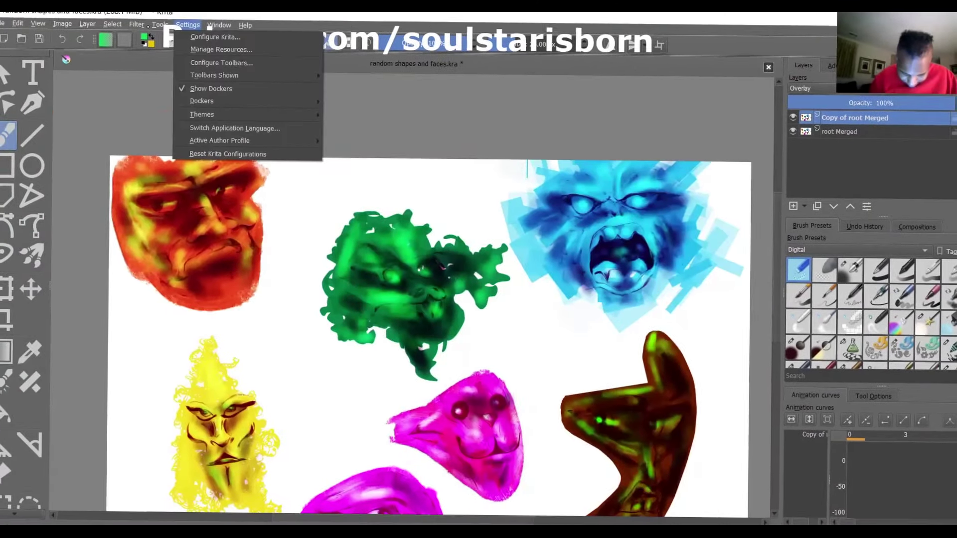
{"action": "mouse_move", "coordinate": [160, 69]}
{"action": "left_click", "coordinate": [344, 113]}
{"action": "left_click_drag", "start_coordinate": [758, 235], "coordinate": [757, 200]}
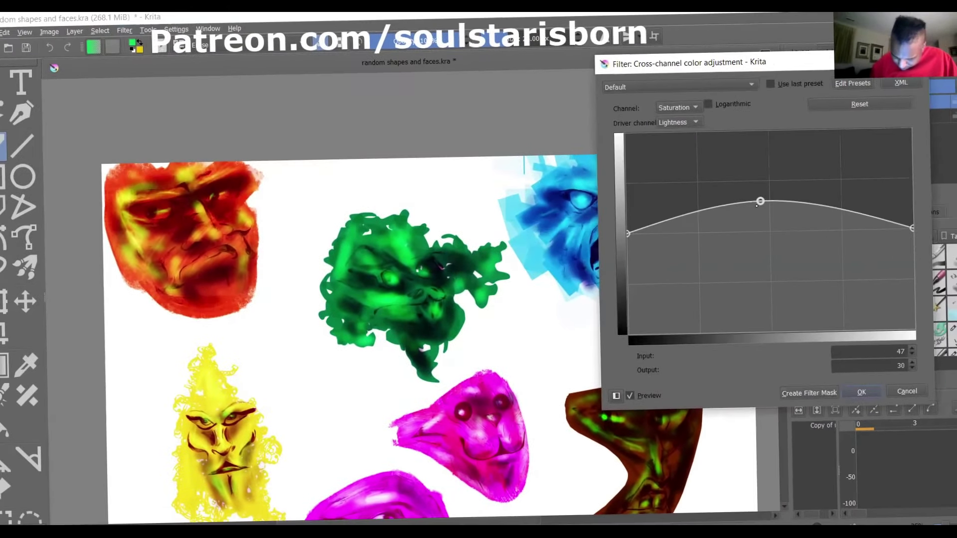
{"action": "left_click", "coordinate": [658, 192]}
{"action": "left_click", "coordinate": [880, 201]}
- Open the Halftone artistic filter settings
{"action": "left_click", "coordinate": [841, 395]}
{"action": "left_click", "coordinate": [106, 18]}
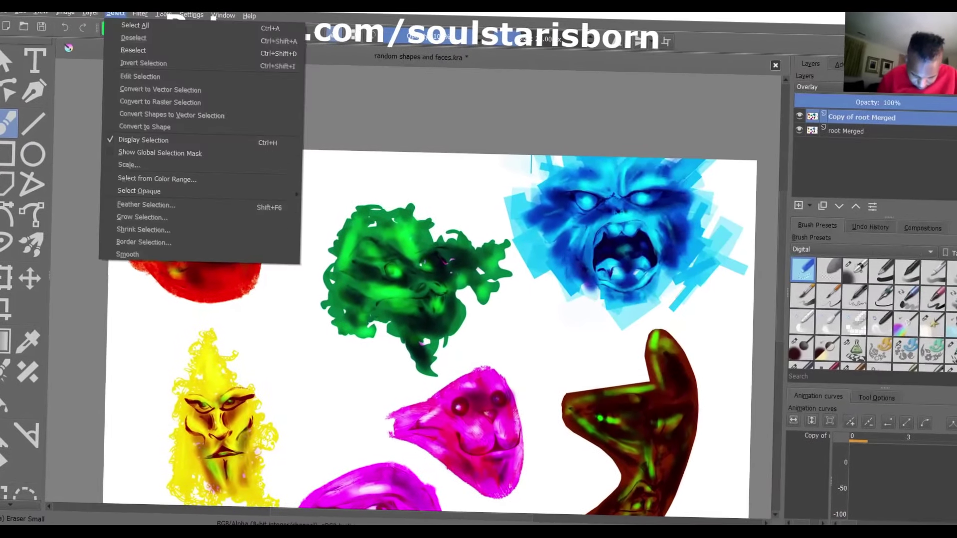
{"action": "mouse_move", "coordinate": [164, 75]}
{"action": "left_click", "coordinate": [398, 75]}
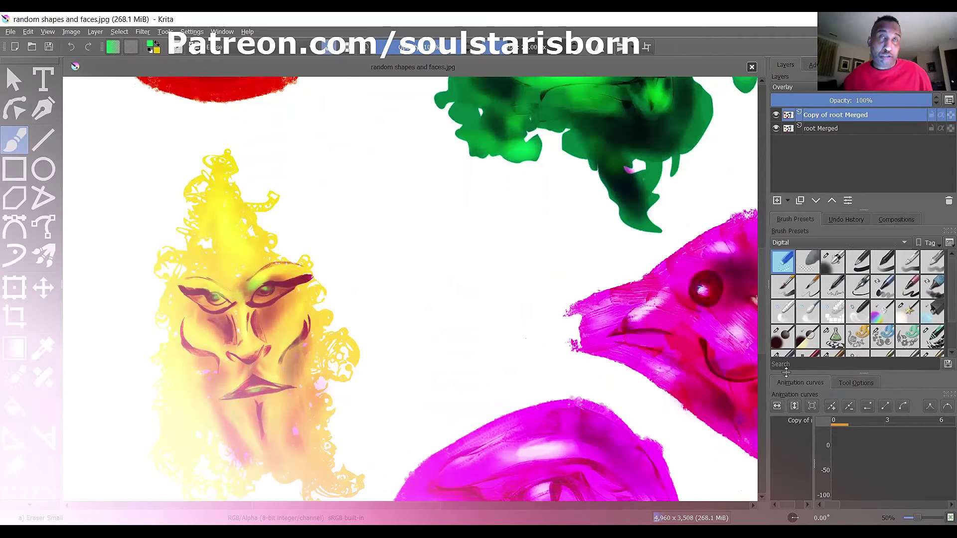
{"action": "scroll", "coordinate": [752, 327], "scroll_direction": "up", "scroll_amount": 3}
{"action": "key", "text": "equal"}
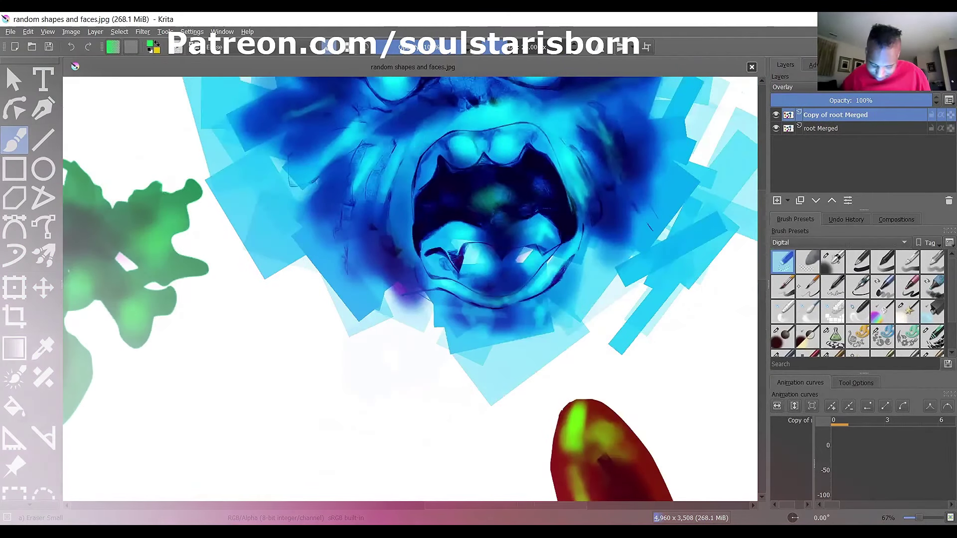
{"action": "scroll", "coordinate": [409, 289], "scroll_direction": "up", "scroll_amount": 4}
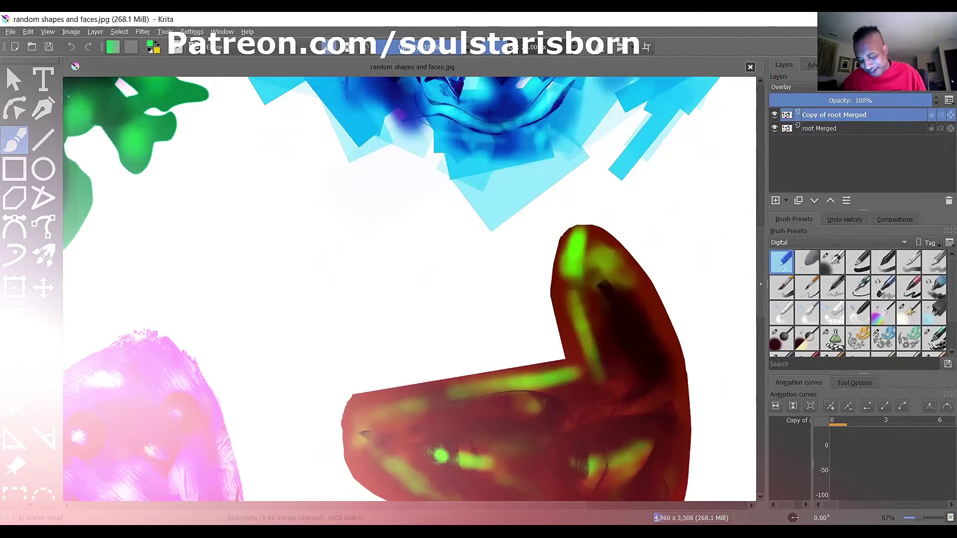
{"action": "scroll", "coordinate": [409, 289], "scroll_direction": "down", "scroll_amount": 7}
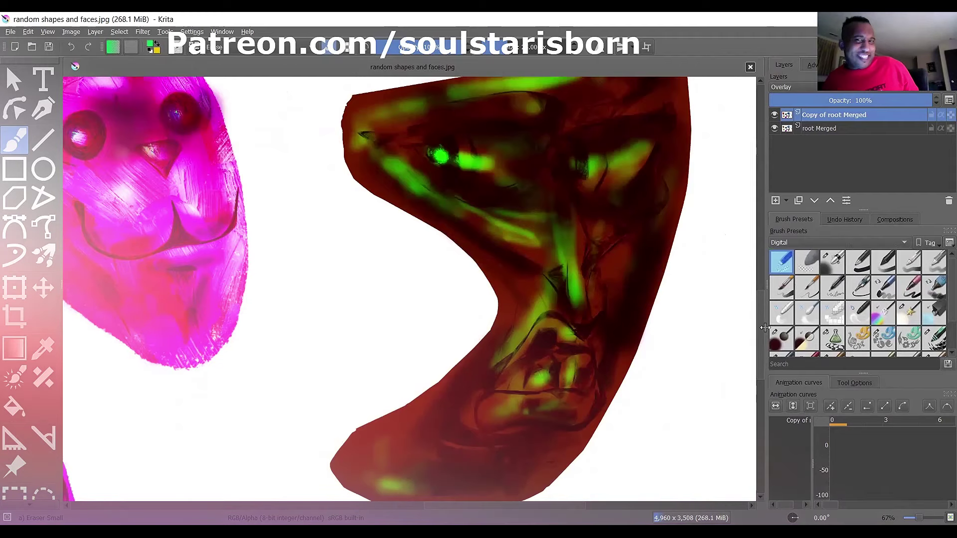
{"action": "scroll", "coordinate": [450, 465], "scroll_direction": "up", "scroll_amount": 1}
{"action": "scroll", "coordinate": [452, 466], "scroll_direction": "left", "scroll_amount": 2}
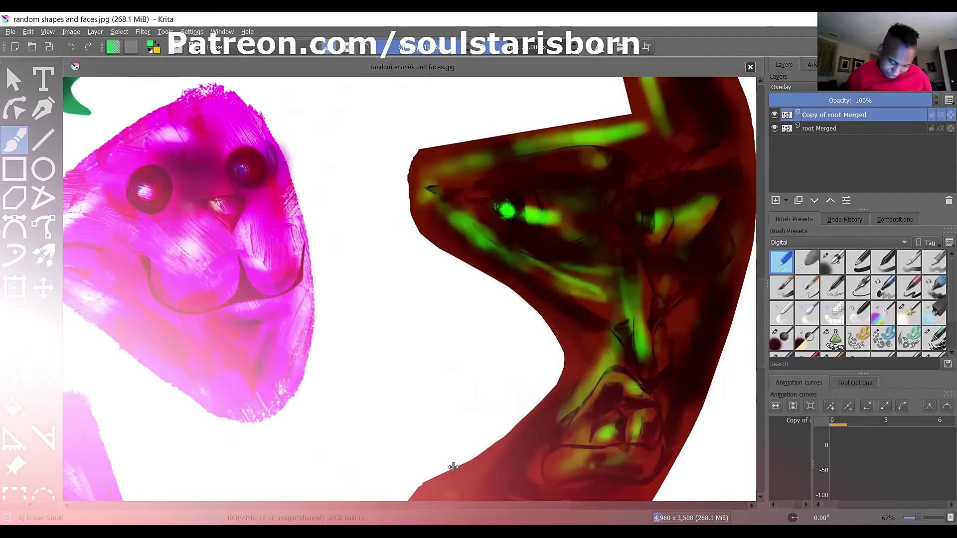
{"action": "scroll", "coordinate": [452, 466], "scroll_direction": "left", "scroll_amount": 5}
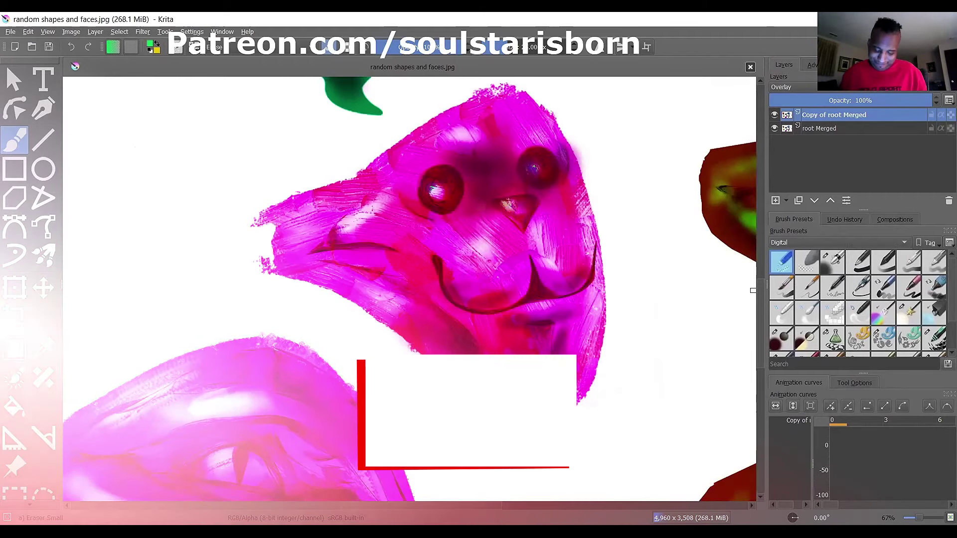
{"action": "scroll", "coordinate": [408, 289], "scroll_direction": "down", "scroll_amount": 5}
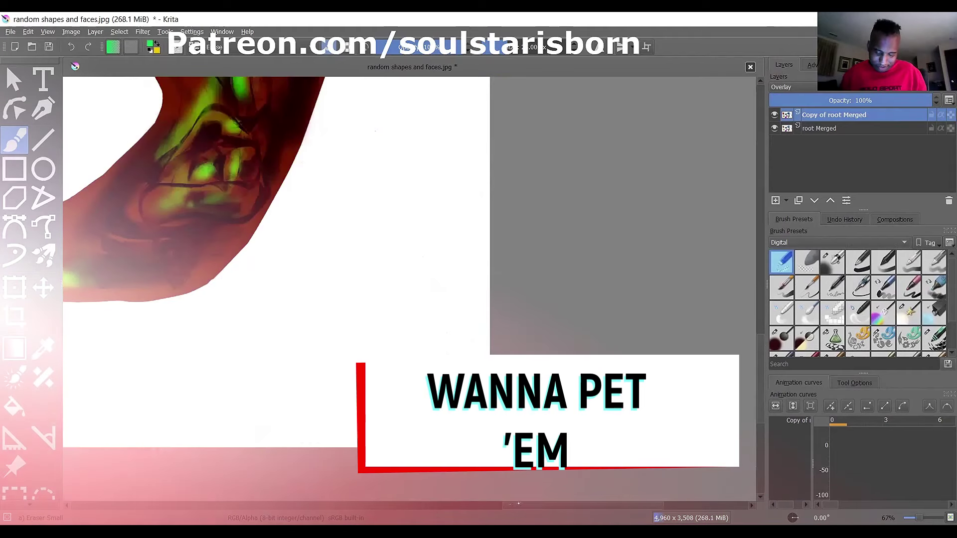
{"action": "scroll", "coordinate": [516, 503], "scroll_direction": "right", "scroll_amount": 2}
{"action": "scroll", "coordinate": [287, 470], "scroll_direction": "left", "scroll_amount": 10}
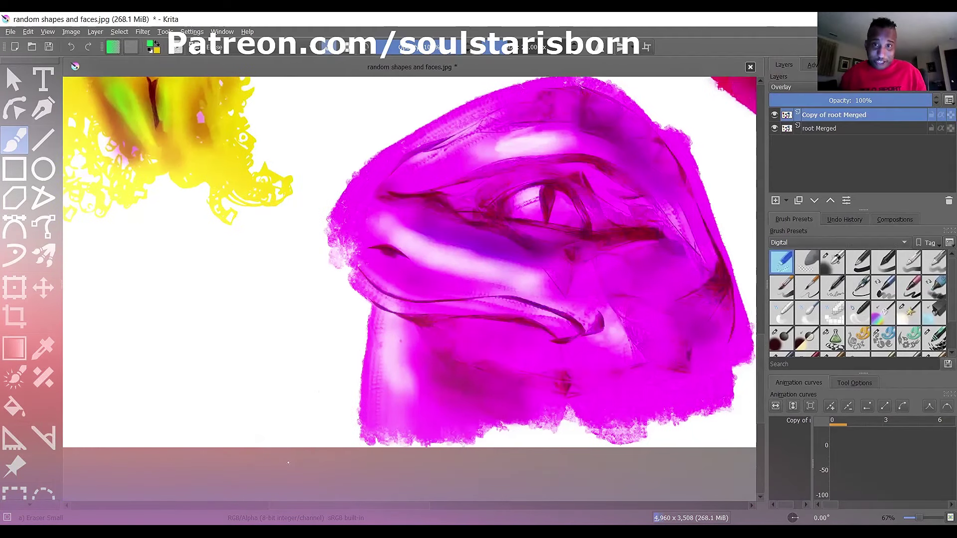
{"action": "scroll", "coordinate": [294, 462], "scroll_direction": "right", "scroll_amount": 1}
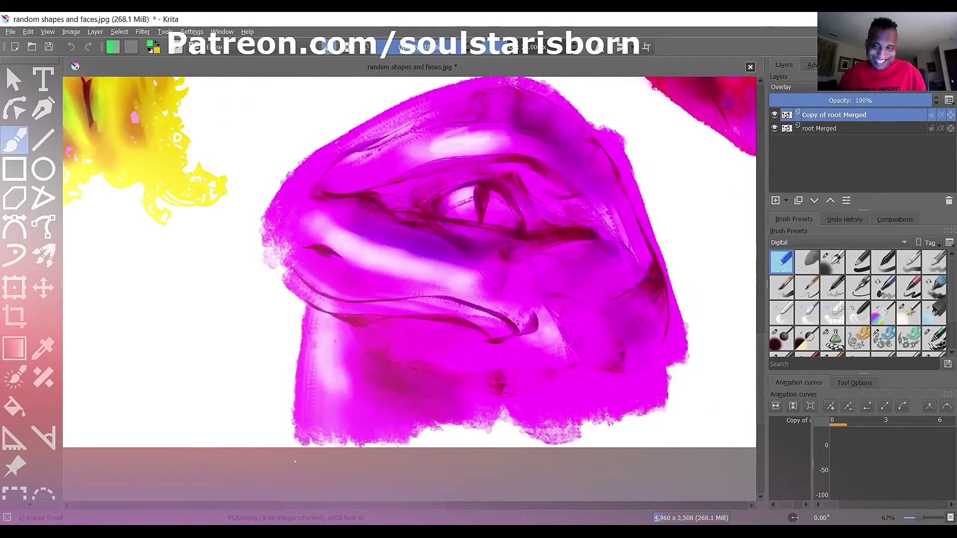
{"action": "scroll", "coordinate": [309, 463], "scroll_direction": "right", "scroll_amount": 10}
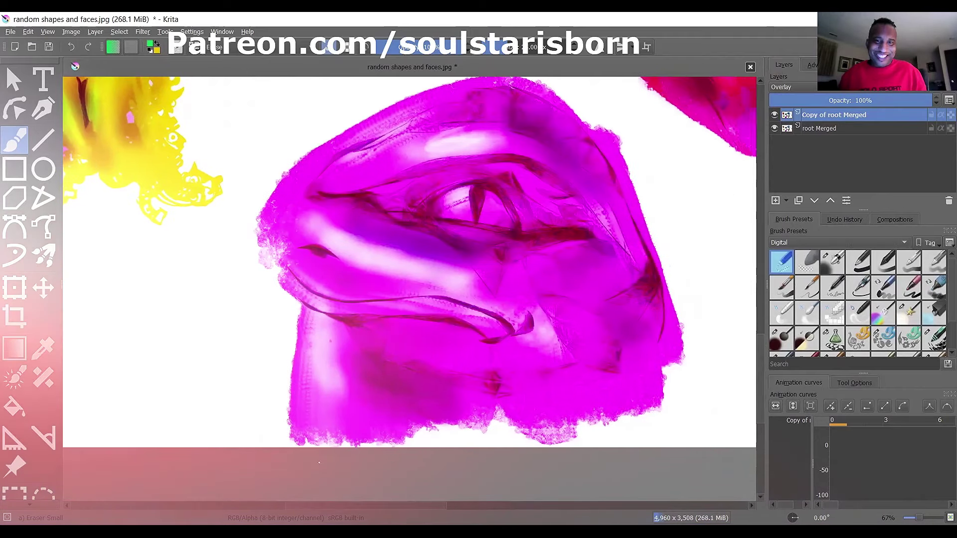
{"action": "scroll", "coordinate": [328, 465], "scroll_direction": "left", "scroll_amount": 3}
{"action": "scroll", "coordinate": [334, 471], "scroll_direction": "right", "scroll_amount": 4}
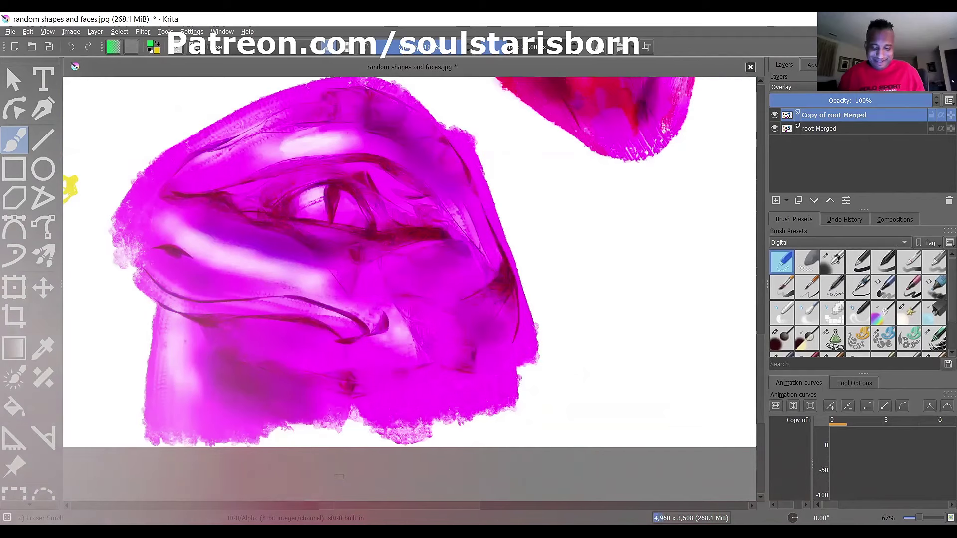
{"action": "scroll", "coordinate": [339, 477], "scroll_direction": "down", "scroll_amount": 3}
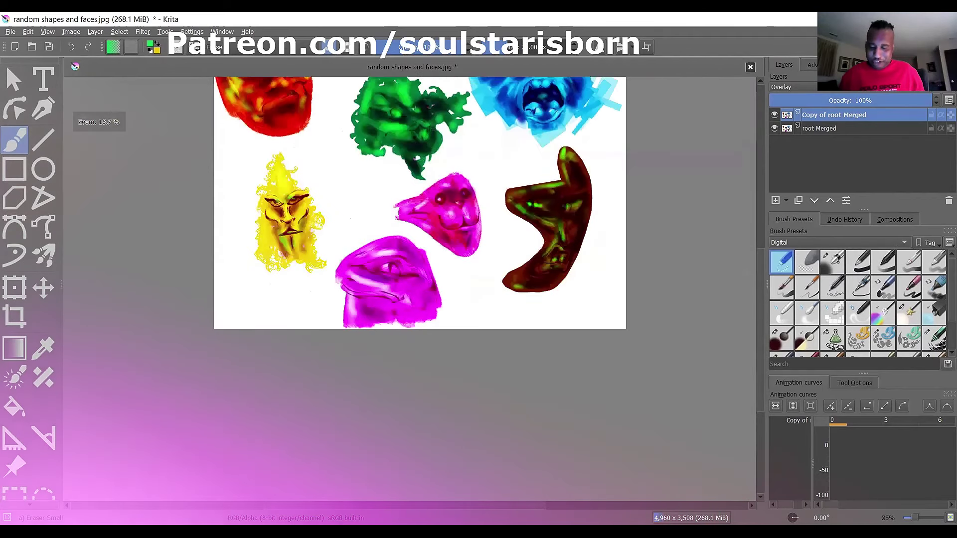
{"action": "scroll", "coordinate": [420, 289], "scroll_direction": "up", "scroll_amount": 4}
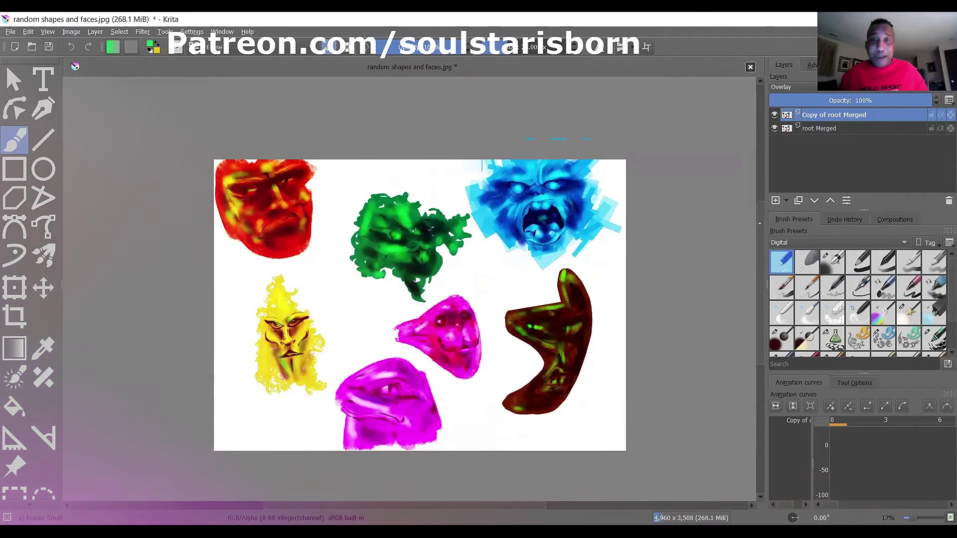